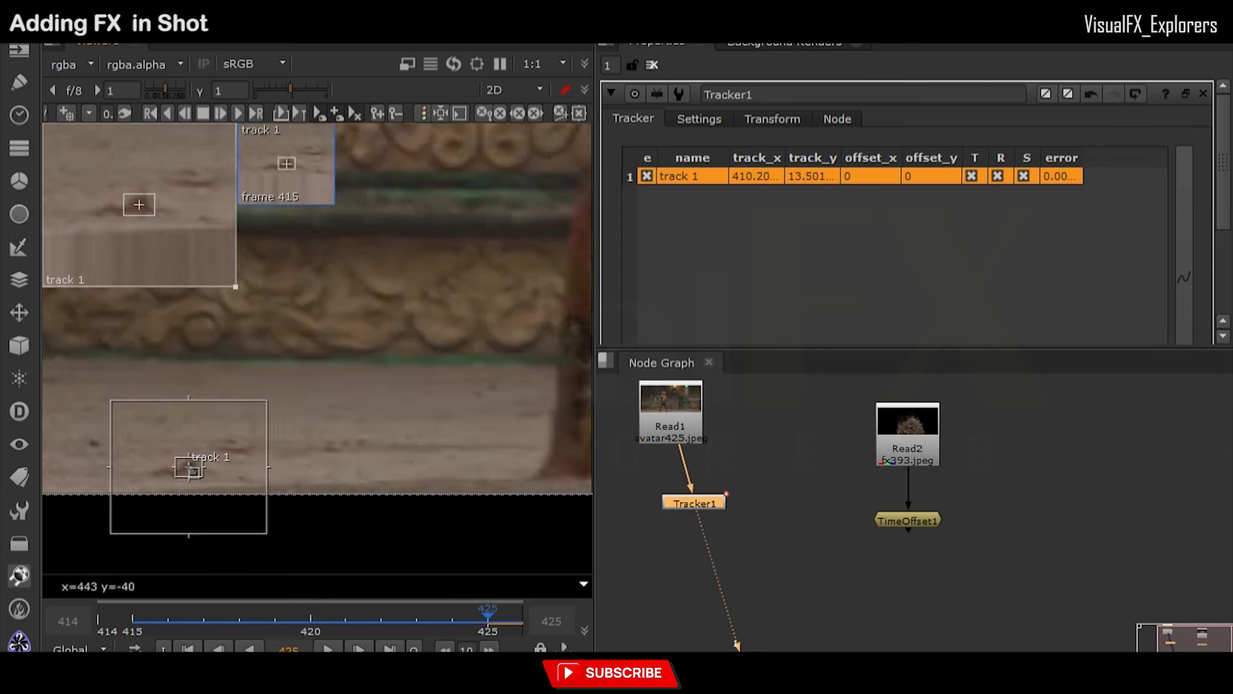
Step: Track the point back to frame 414, choose Tracker1's transform mode and set its reference frame to the current frame
click(186, 114)
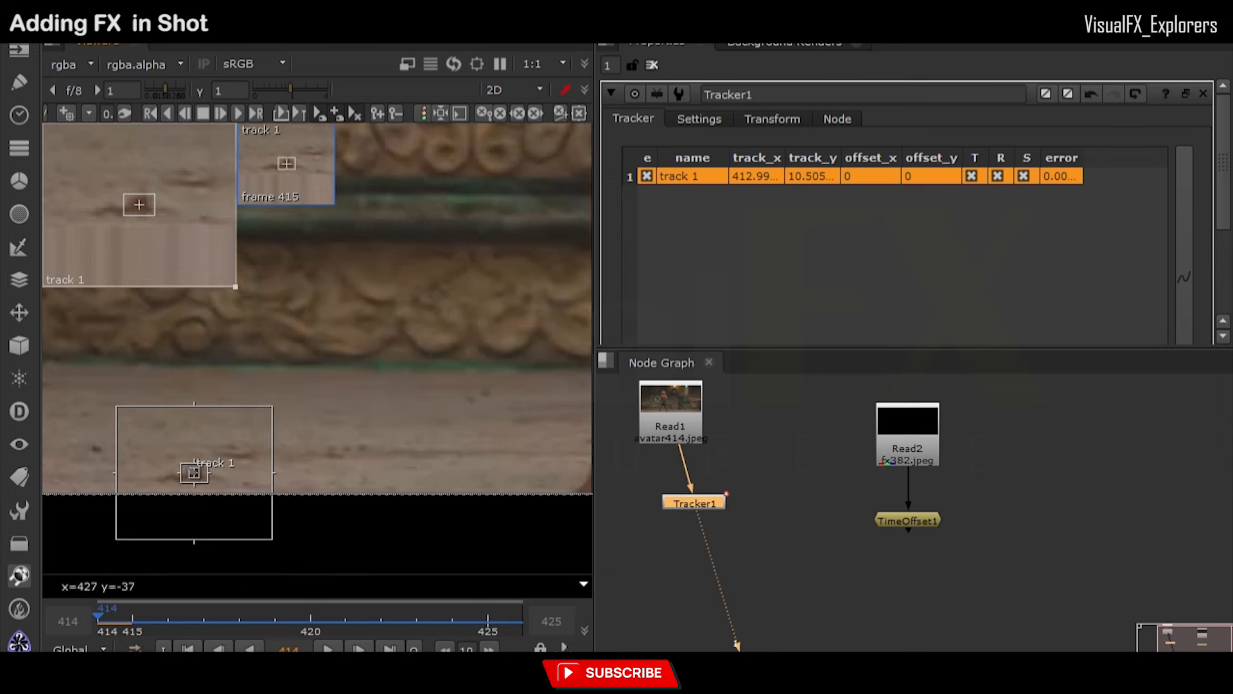
click(772, 118)
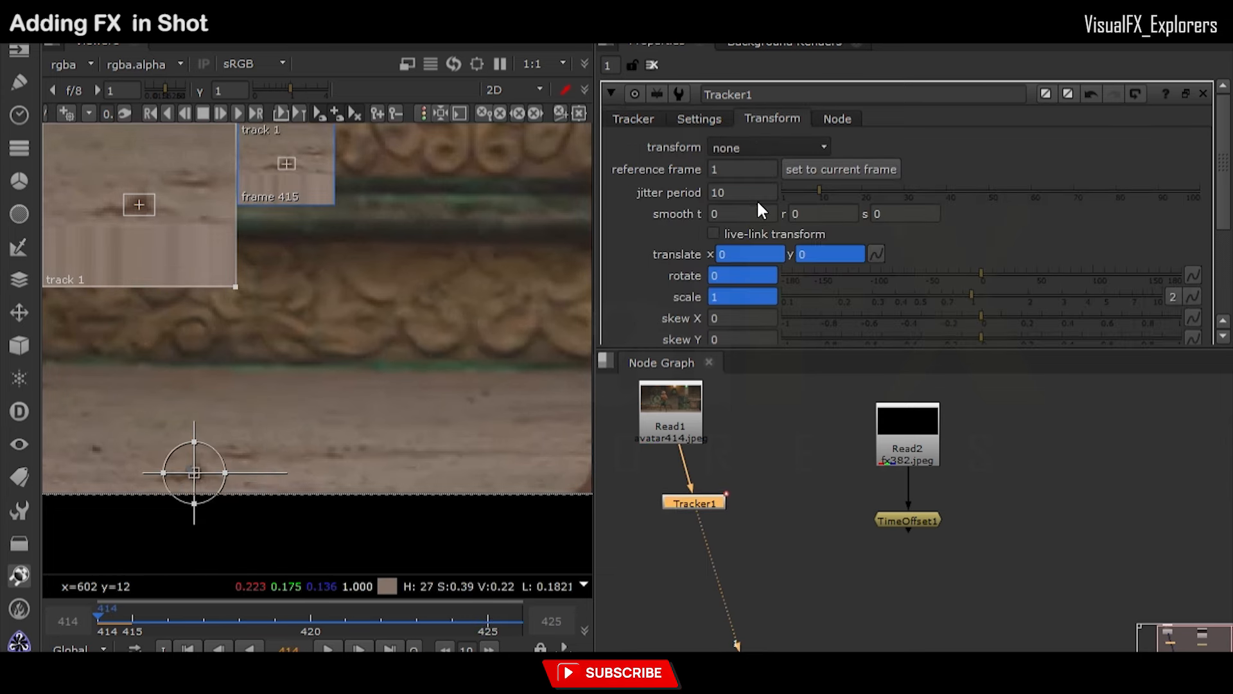
click(758, 203)
click(833, 170)
Step: Detach Tracker1 from Read1 and add a Merge with Read1 as B and the TimeOffset1 branch as A
drag(698, 504, 681, 564)
key(m)
drag(842, 572, 896, 621)
drag(655, 534, 898, 521)
drag(903, 522, 903, 492)
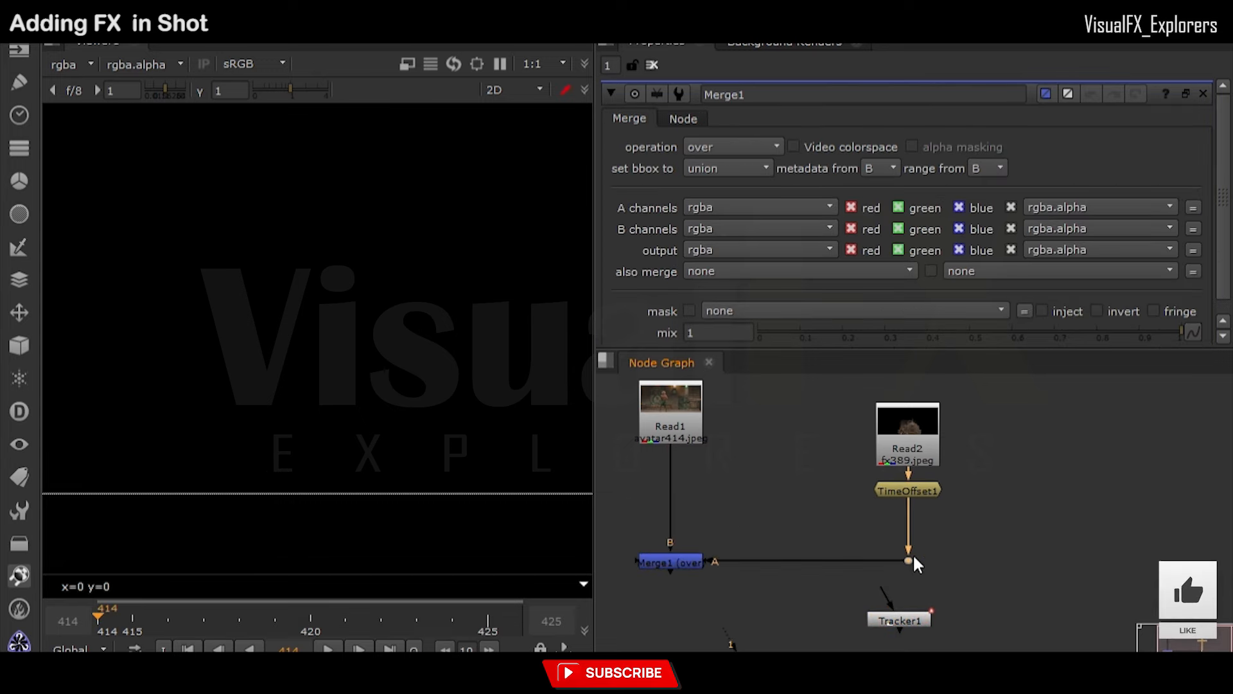
Step: Insert Tracker1 below TimeOffset1, connect the viewer to Merge1 and widen the viewer panel
drag(909, 620, 918, 522)
drag(728, 636, 685, 564)
middle_drag(686, 564, 707, 503)
middle_drag(497, 459, 354, 473)
scroll(416, 409, down, 5)
scroll(434, 486, down, 3)
middle_drag(434, 486, 275, 453)
drag(596, 458, 766, 458)
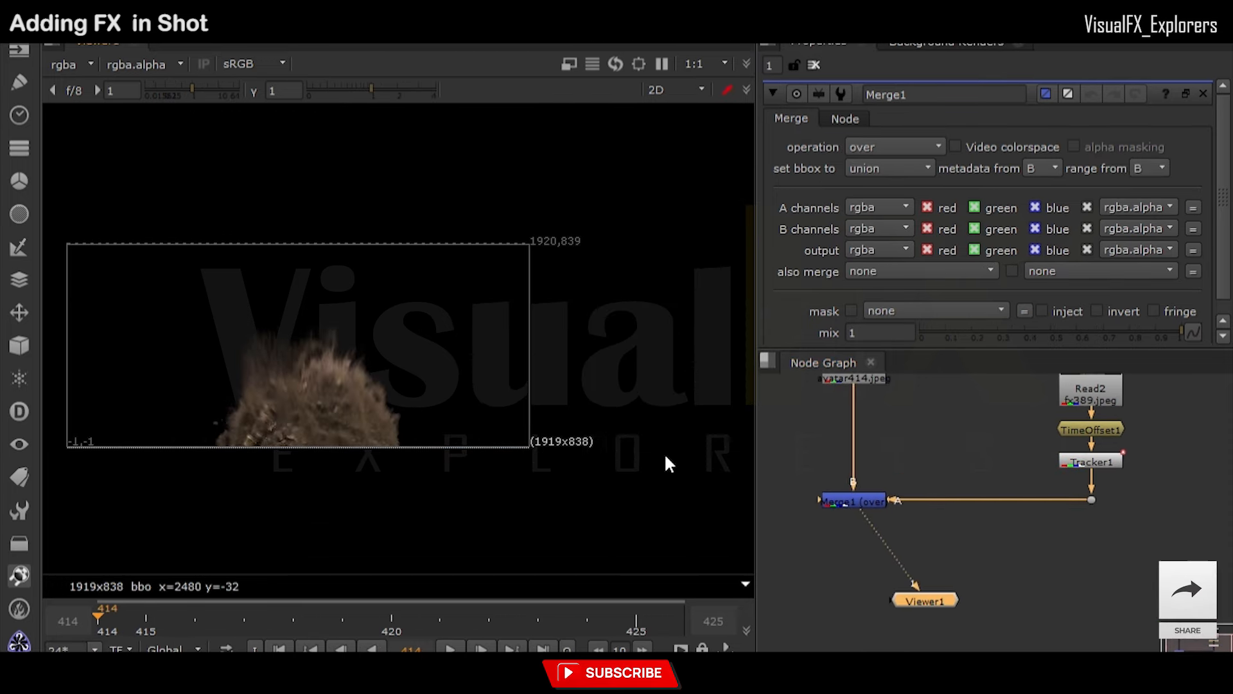
Step: Make room above Merge1 and insert a luminance Keyer after Tracker1 in the dust branch
middle_drag(311, 443, 388, 444)
scroll(389, 418, up, 2)
drag(799, 486, 1096, 530)
drag(870, 505, 871, 560)
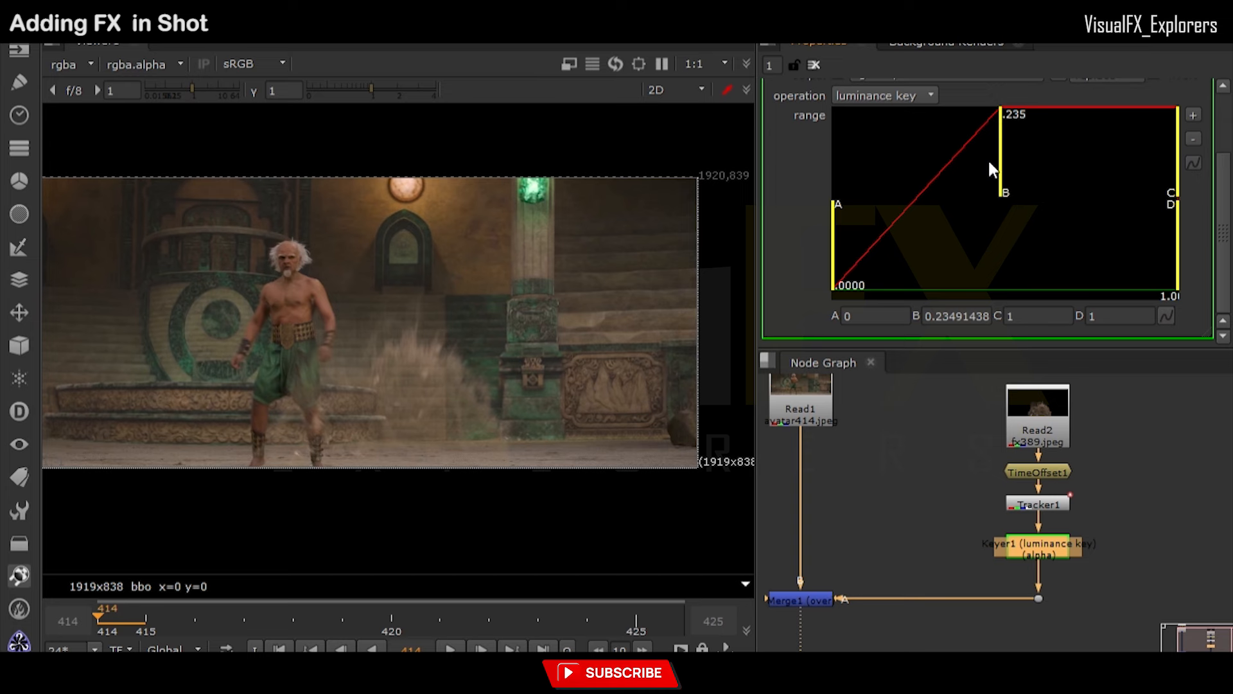
Step: Set the Keyer1 luminance range to A about 0.013 and B about 0.05, and play through the composite
drag(989, 162, 913, 133)
mouse_move(835, 204)
mouse_down()
mouse_move(881, 204)
mouse_move(836, 205)
mouse_up()
mouse_move(911, 164)
mouse_down()
mouse_move(845, 159)
mouse_move(900, 160)
mouse_up()
drag(836, 222, 871, 223)
mouse_move(900, 178)
mouse_down()
mouse_move(887, 179)
mouse_move(876, 213)
mouse_move(883, 171)
mouse_move(912, 164)
mouse_up()
key(l)
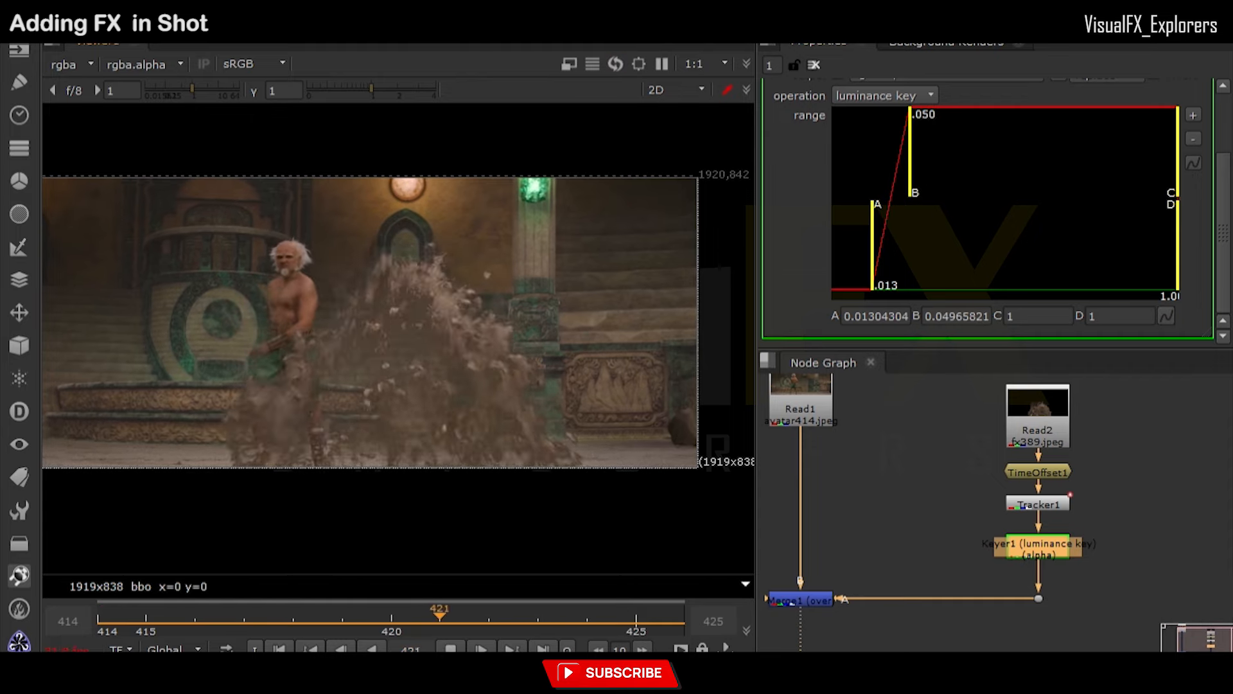
drag(142, 627, 635, 619)
Step: Move Merge1 lower, insert a Roto node after Keyer1 and view the Roto output
middle_drag(796, 594, 824, 516)
drag(788, 491, 1175, 650)
drag(829, 502, 829, 606)
click(966, 537)
key(o)
drag(966, 535, 1065, 516)
key(1)
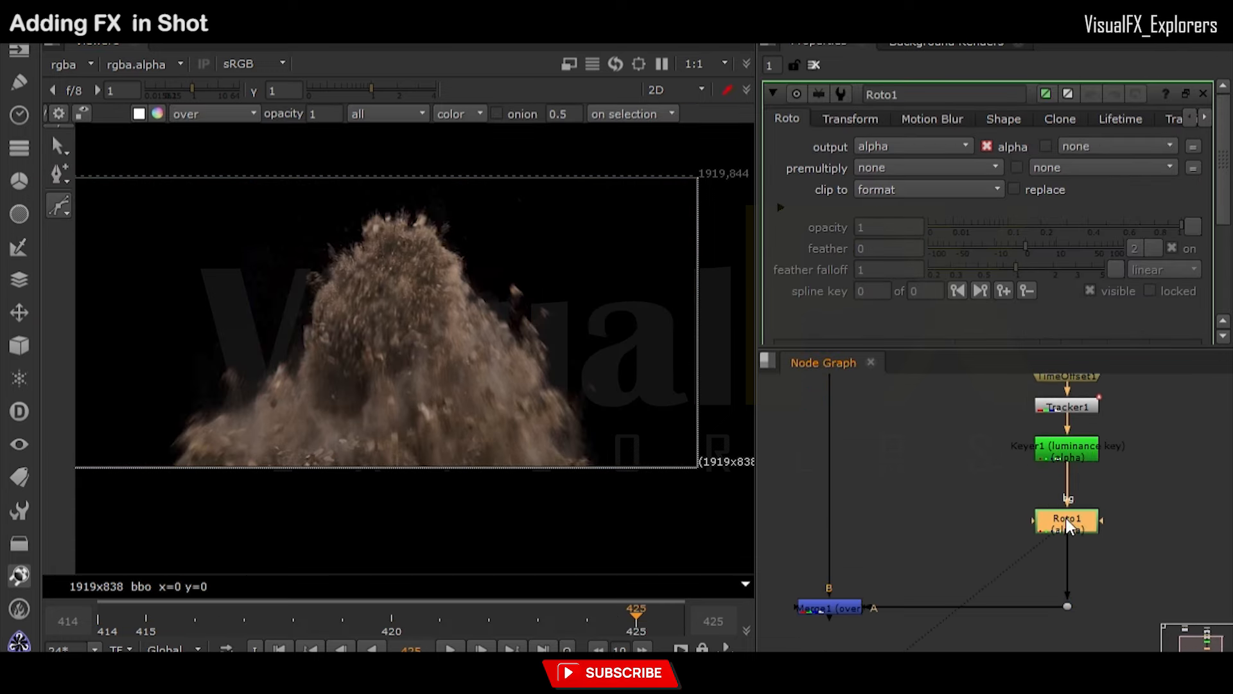
Step: Draw a closed Roto1 shape around the core of the dust burst at frame 425, extending below the frame edge
click(395, 238)
click(329, 370)
click(297, 407)
click(280, 412)
click(253, 451)
click(323, 509)
drag(534, 494, 542, 482)
click(552, 448)
click(499, 379)
Step: Feather the whole Roto1 shape outward and adjust its feather points at the peak and both lower corners
key(ctrl+a)
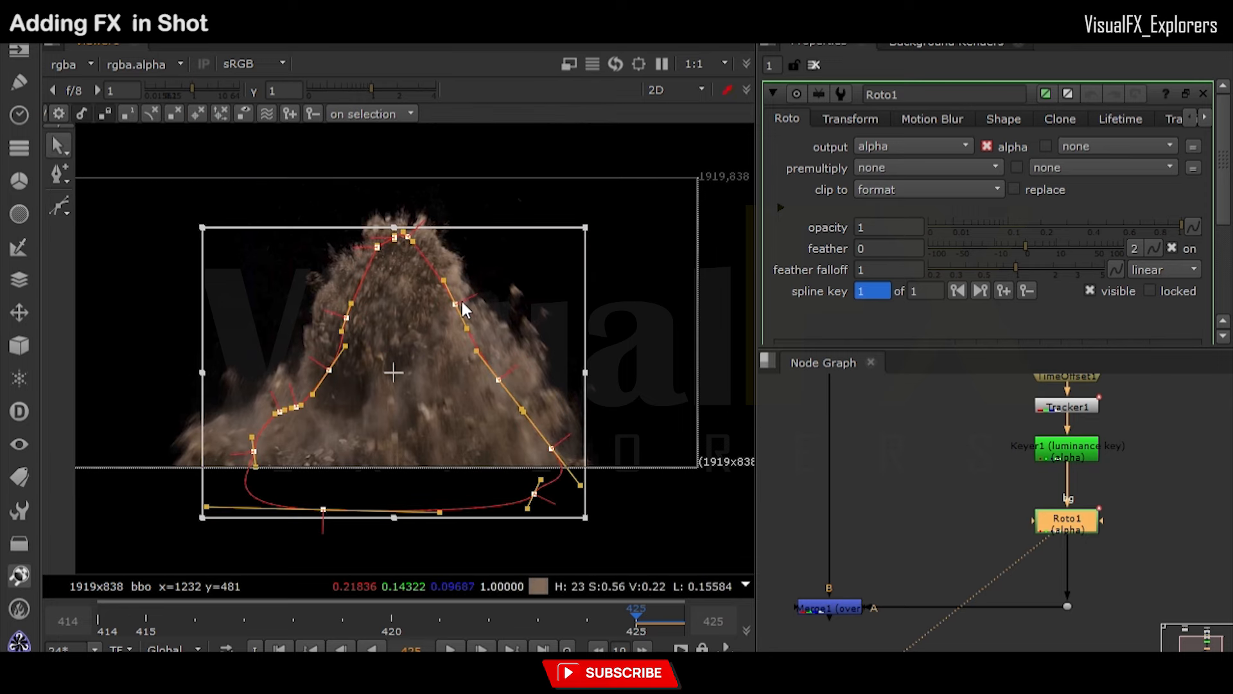
click(390, 246)
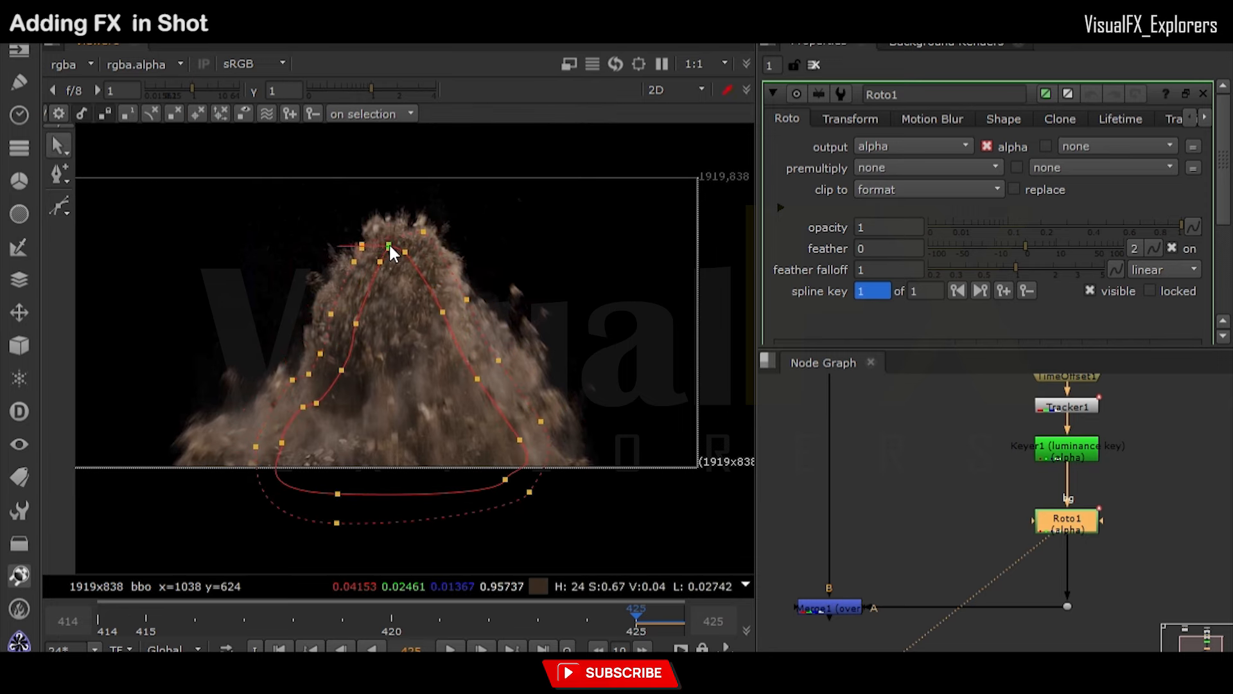
click(531, 493)
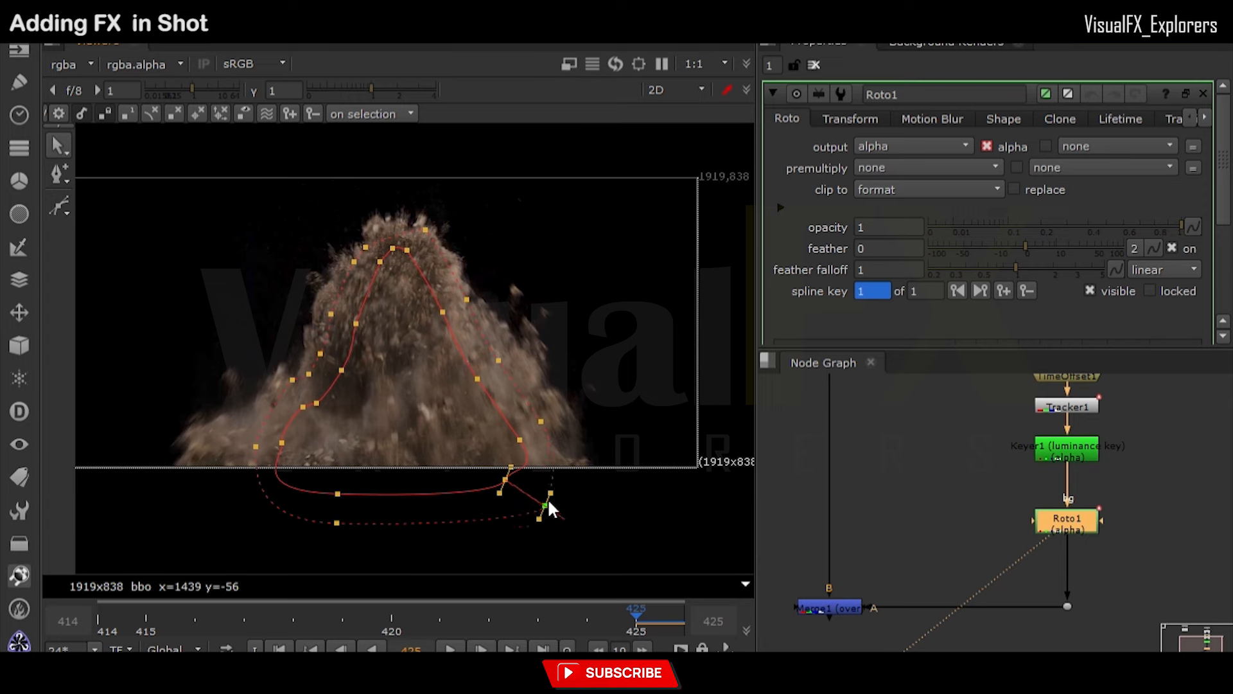
drag(255, 447, 233, 468)
Step: View the Merge1 result and compare the dust with Roto1 disabled and enabled
click(839, 606)
key(1)
click(1067, 523)
key(d)
key(d)
key(d)
key(d)
Step: Move the whole Roto1 shape down onto the smaller dust burst at frame 414 and reshape its peak
drag(426, 229, 424, 231)
drag(281, 443, 279, 444)
drag(159, 218, 591, 546)
click(101, 623)
drag(395, 390, 393, 492)
click(338, 471)
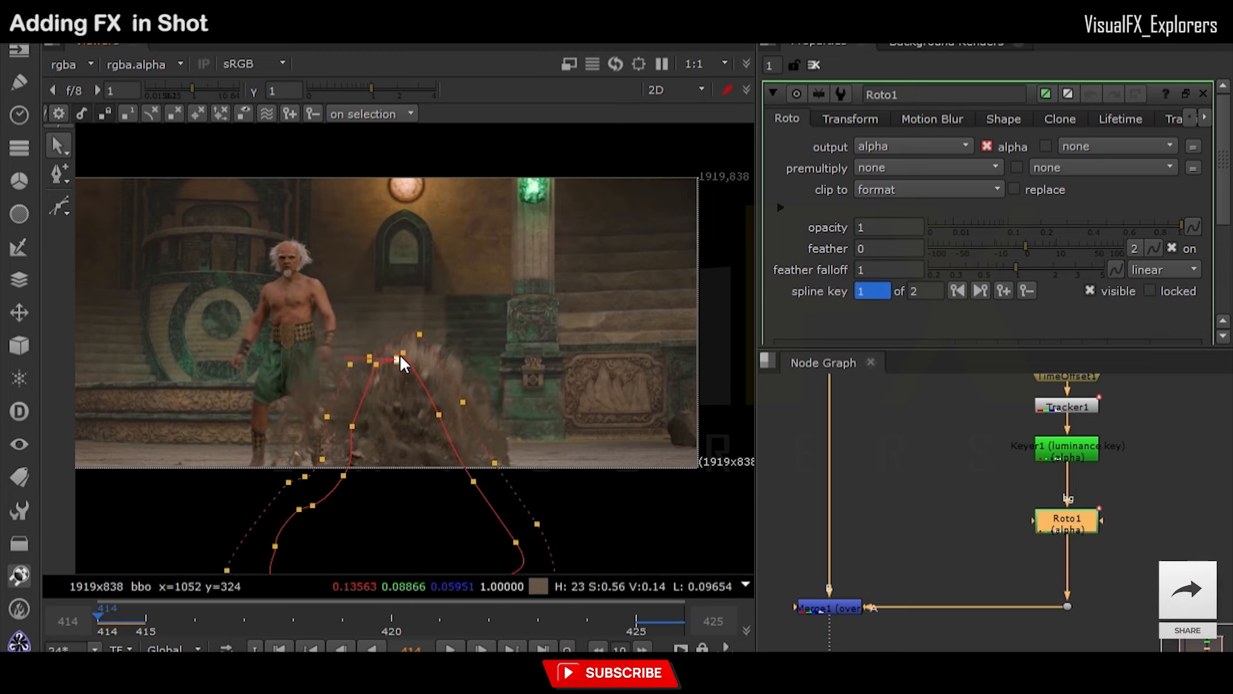
drag(399, 368, 382, 360)
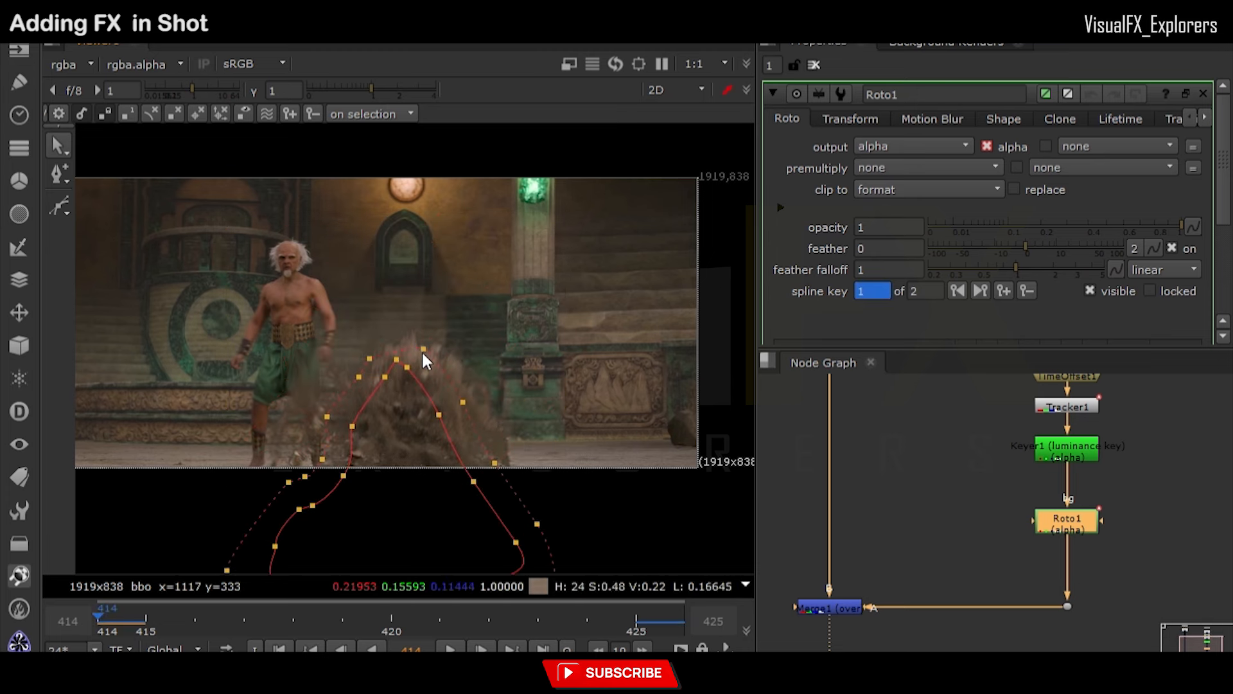
drag(377, 381, 377, 363)
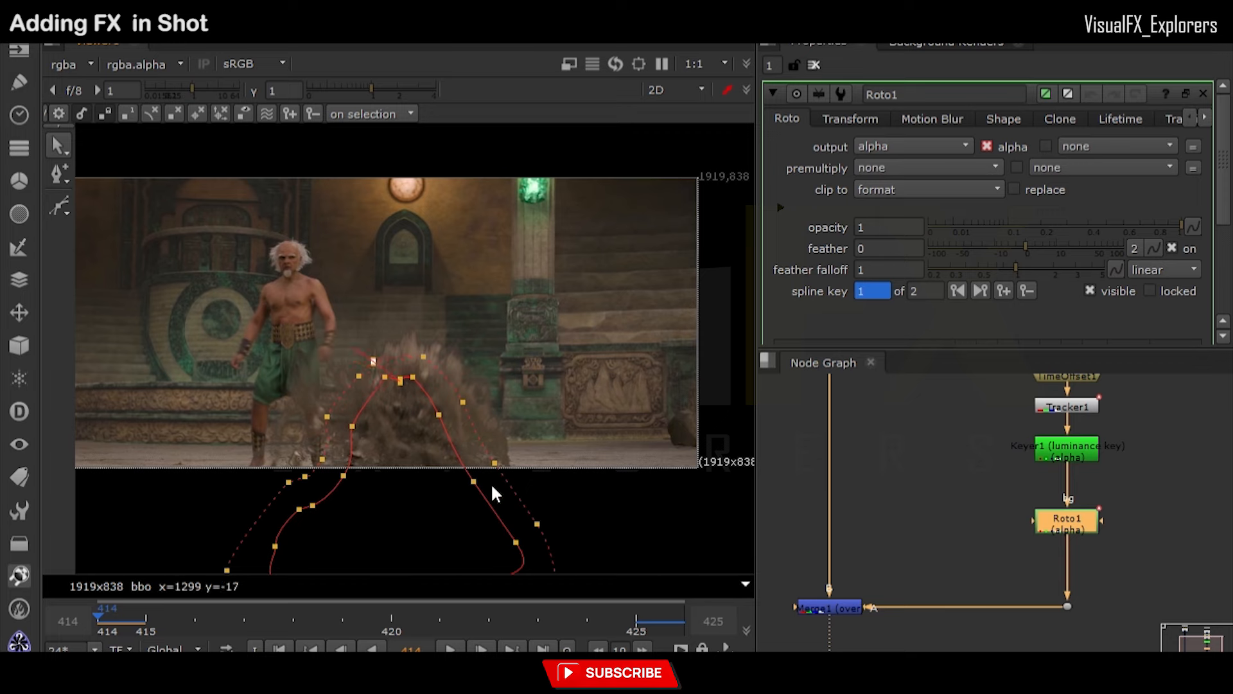
Step: Reposition and adjust the Roto1 shape to fit the dust at frame 419, and play back the composite
click(361, 620)
drag(157, 271, 581, 571)
drag(466, 485, 468, 481)
click(598, 436)
click(341, 426)
drag(93, 241, 757, 579)
drag(343, 616, 99, 620)
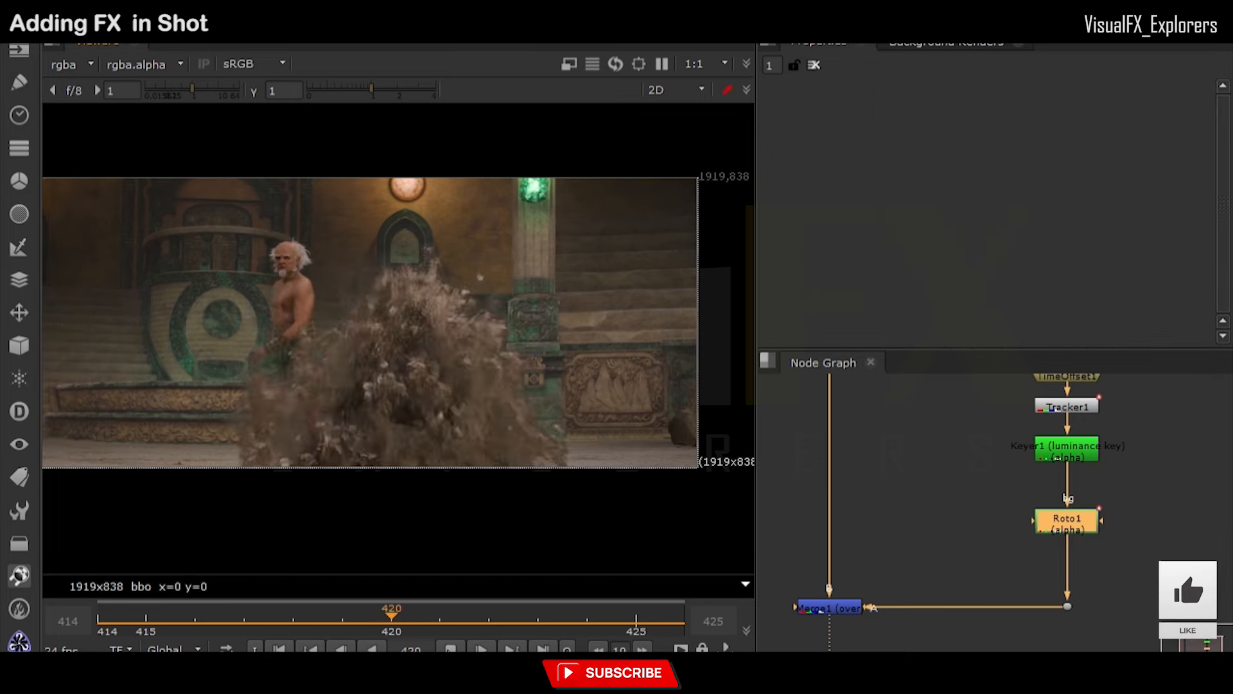
scroll(1049, 519, down, 3)
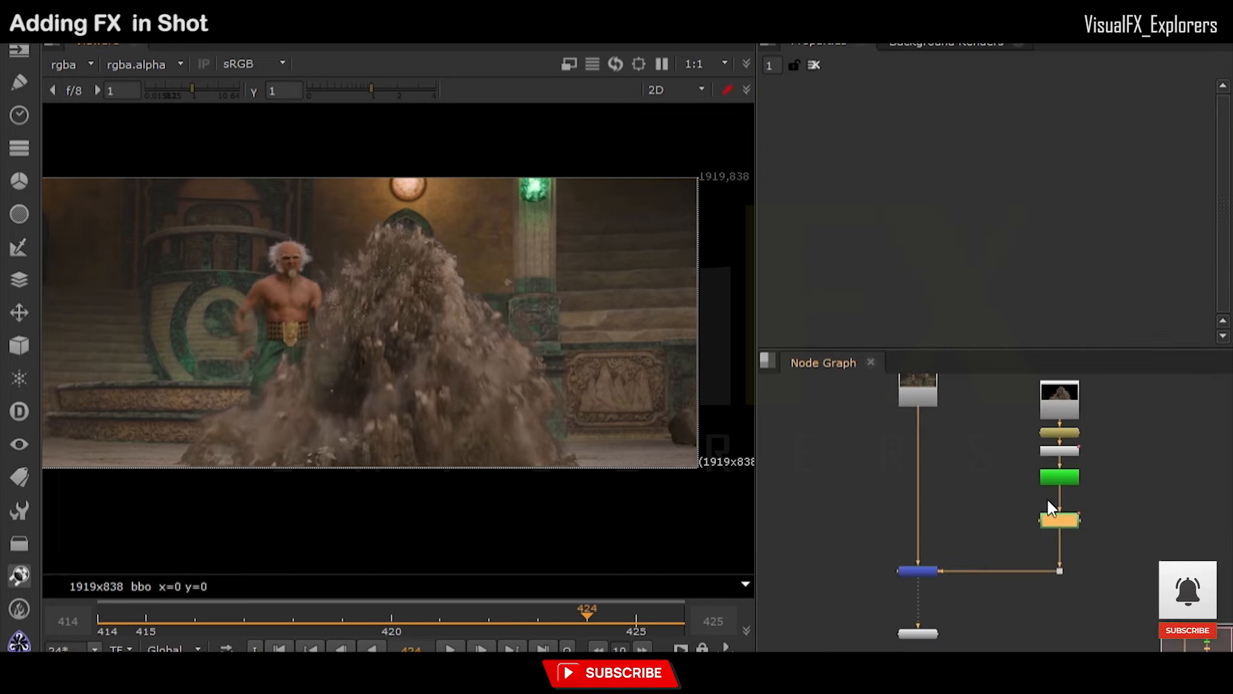
ctrl+shift+click(1055, 436)
ctrl+shift+click(1057, 516)
ctrl+shift+click(912, 569)
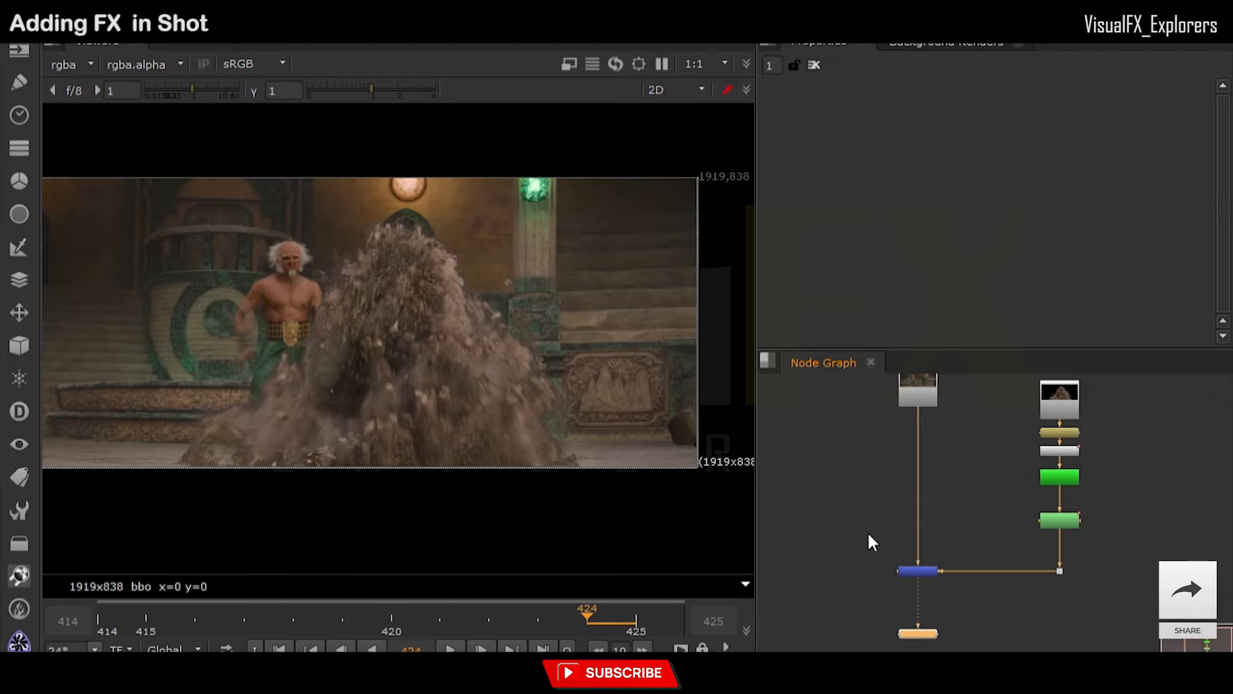
scroll(322, 375, up, 5)
scroll(323, 375, down, 4)
Step: Reopen Roto1's properties and refine the outline and feather on the dust's left side at frame 425
double_click(1061, 525)
scroll(323, 377, up, 3)
click(357, 379)
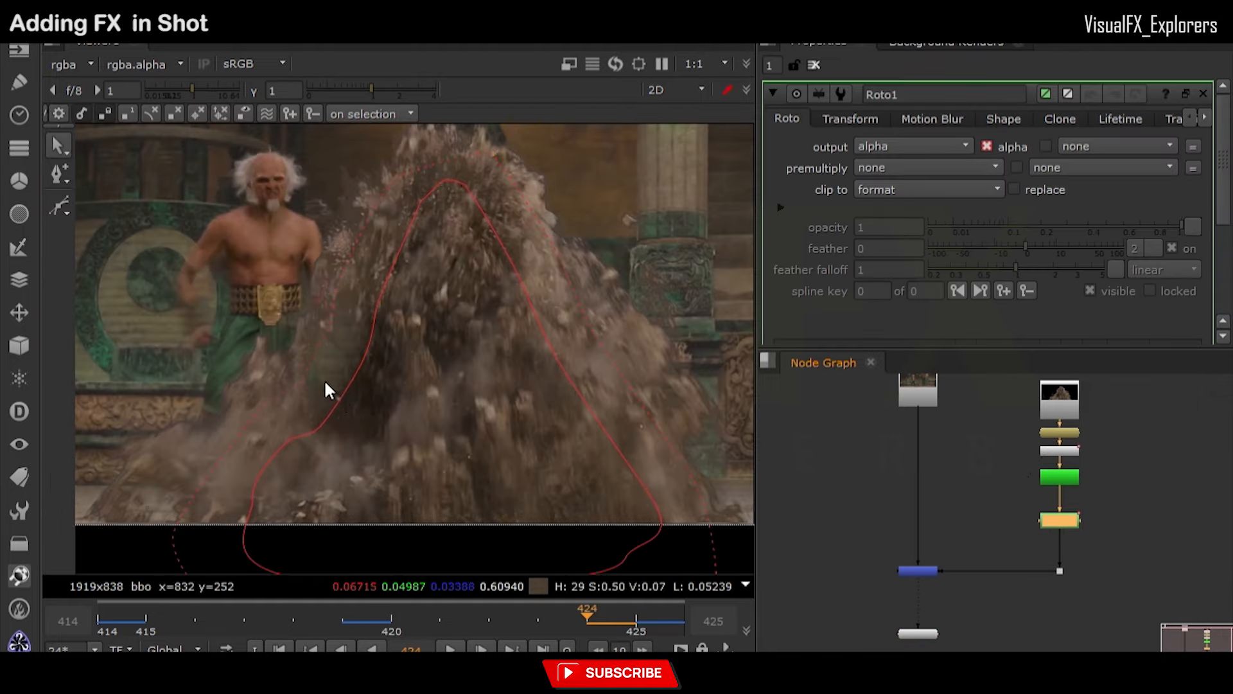
click(642, 624)
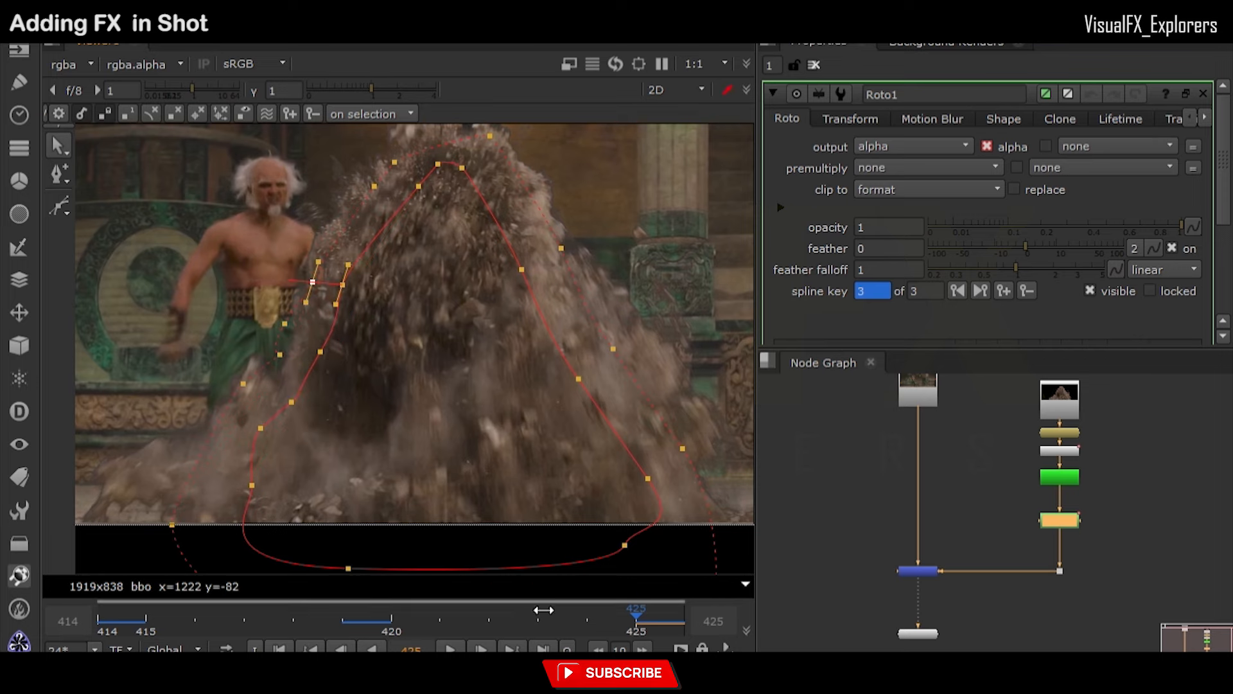
Step: Refine the Roto1 outline and feather points at frames 419 and 414, and close the node's properties
click(346, 616)
click(315, 502)
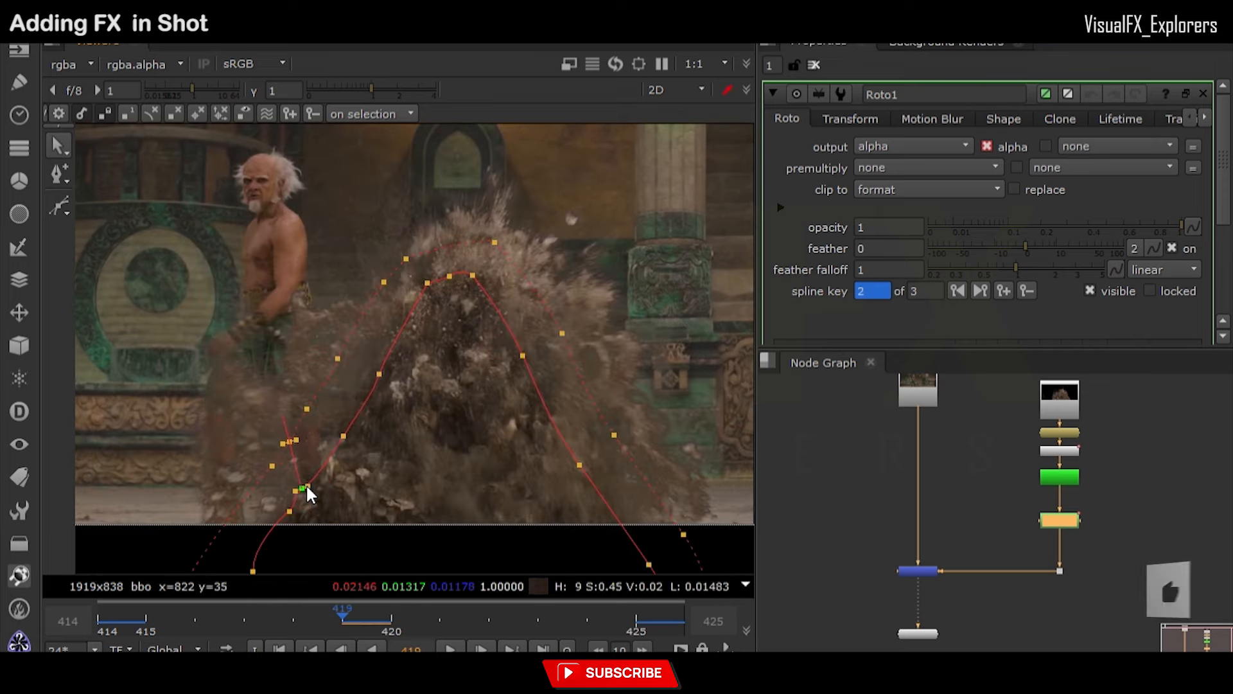
click(99, 620)
drag(384, 444, 341, 415)
drag(427, 377, 474, 371)
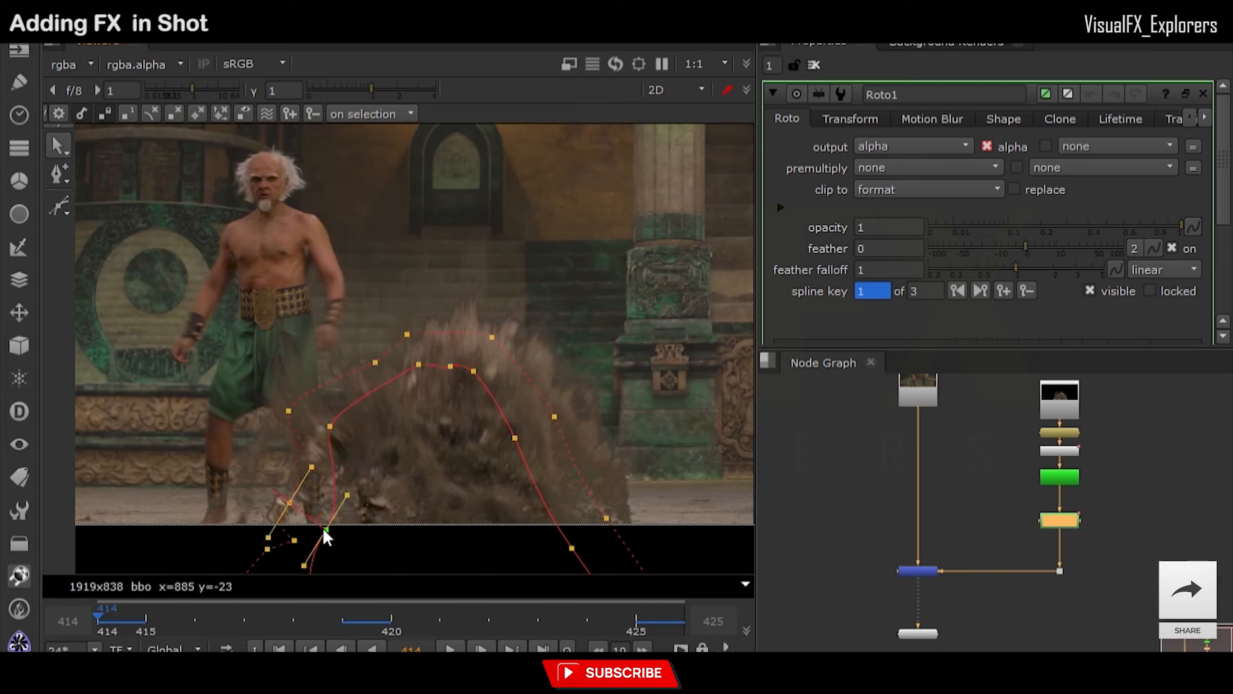
click(814, 65)
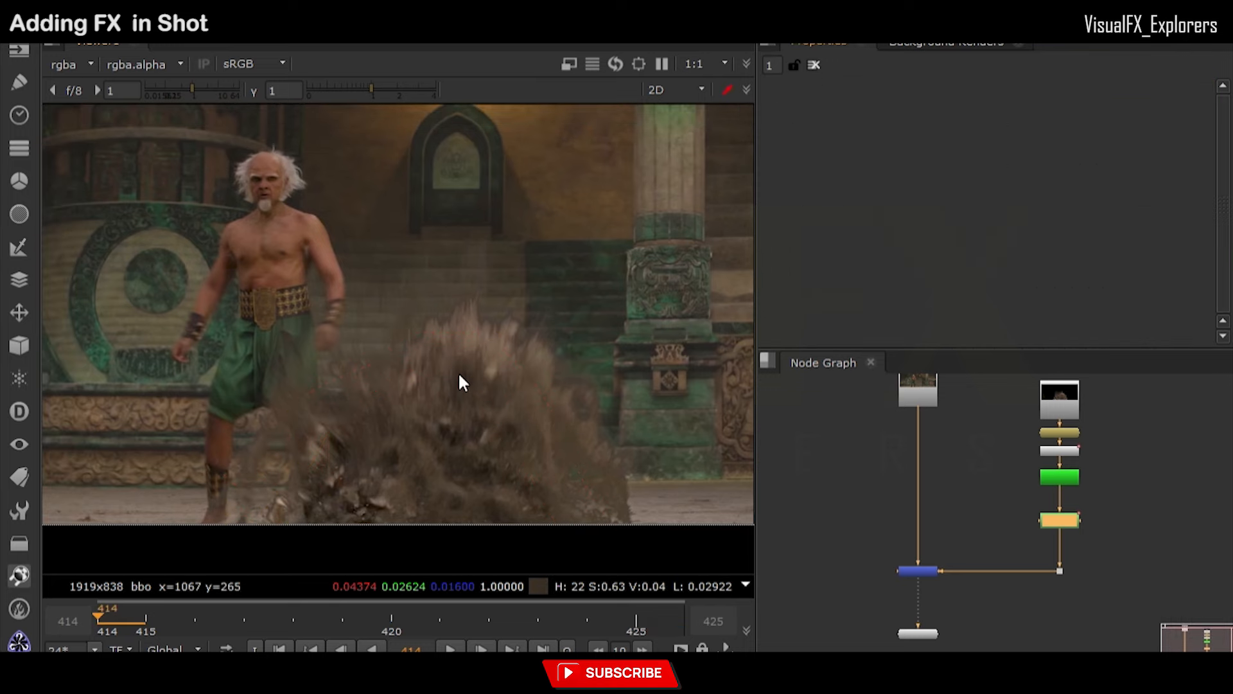
Step: Scrub from frame 414 to 422 to examine how the dust sits in the shot
scroll(460, 376, down, 2)
middle_drag(460, 376, 418, 378)
drag(233, 612, 488, 617)
scroll(329, 471, up, 1)
middle_drag(329, 471, 245, 450)
scroll(935, 486, down, 4)
scroll(1002, 521, up, 5)
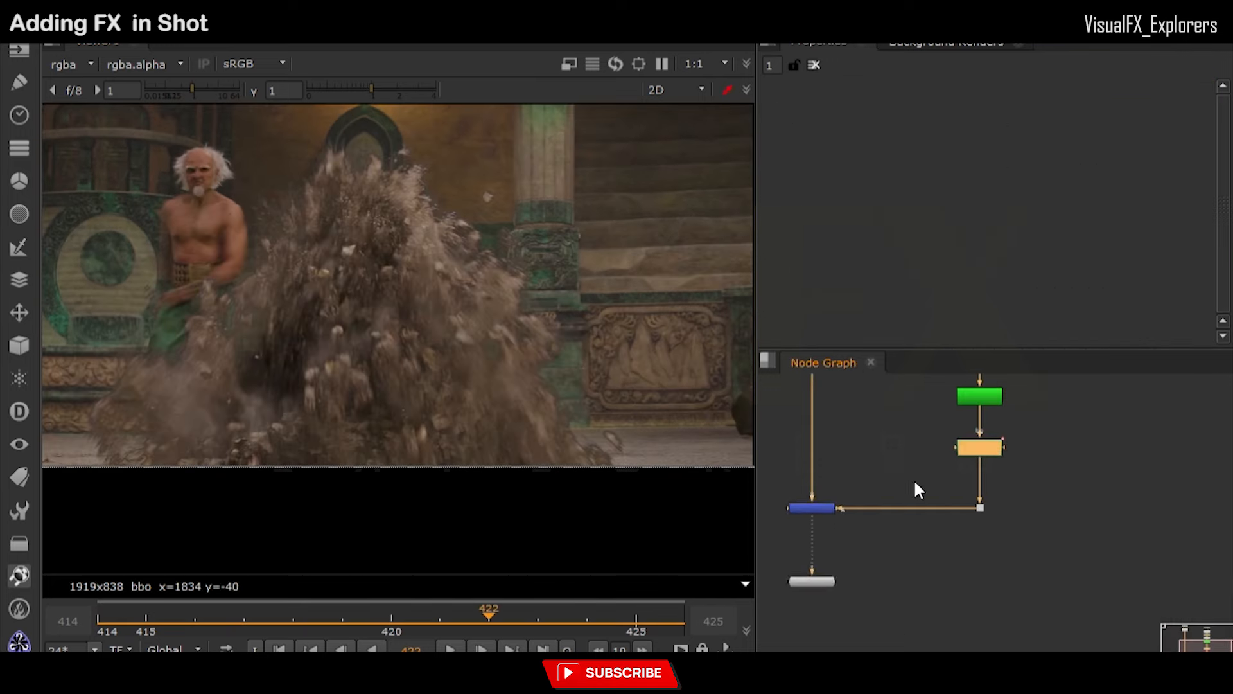
Step: Paste a ColorSmear node between Roto1 and Merge1 and compare its effect on the dust's lower-right edge
drag(813, 510, 811, 587)
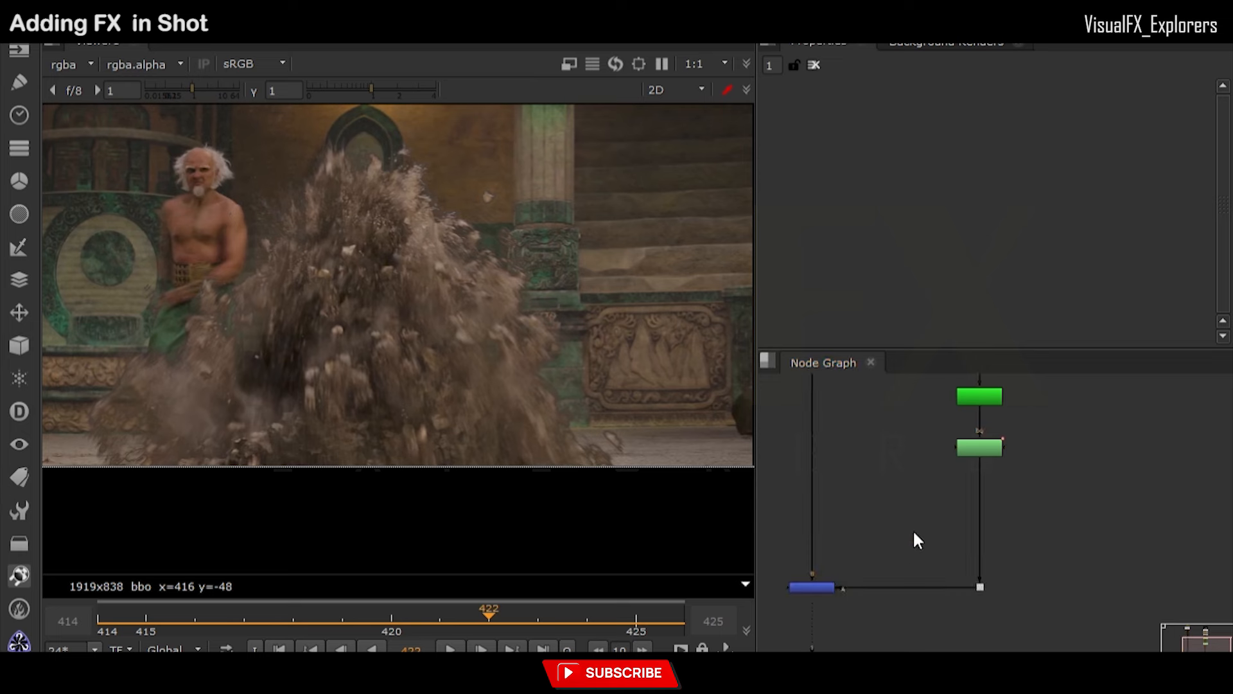
key(ctrl+v)
drag(971, 522, 977, 524)
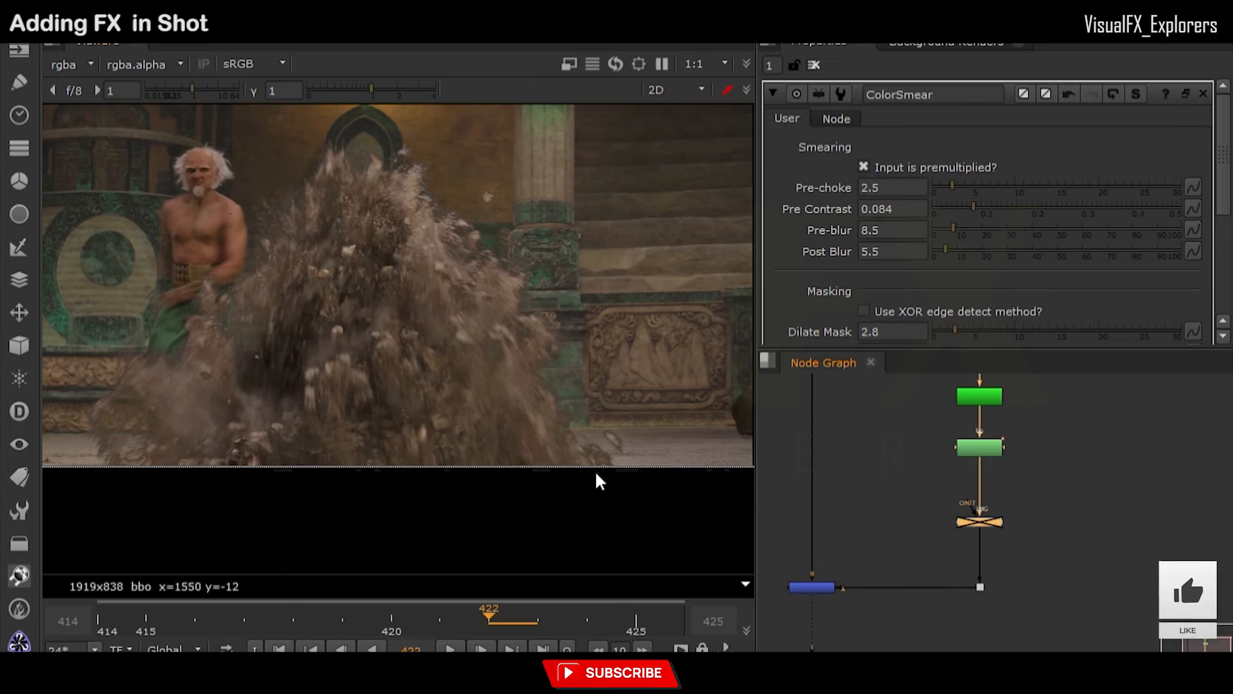
scroll(596, 463, up, 4)
scroll(626, 456, up, 1)
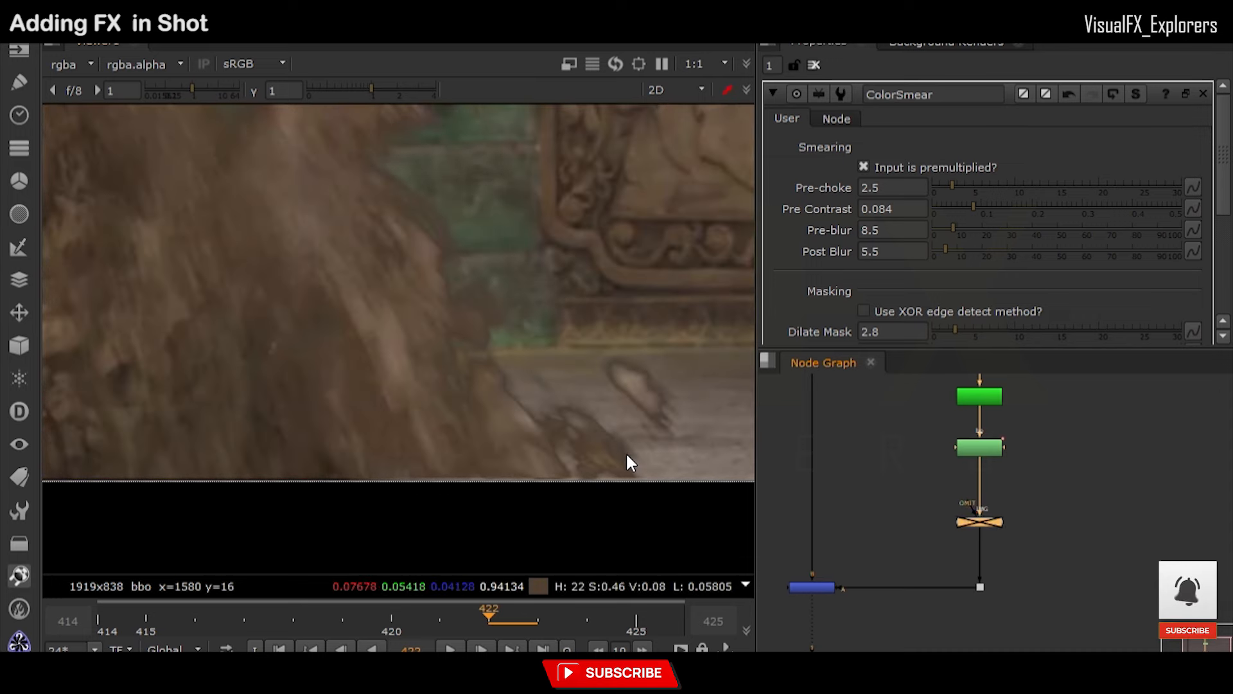
click(927, 503)
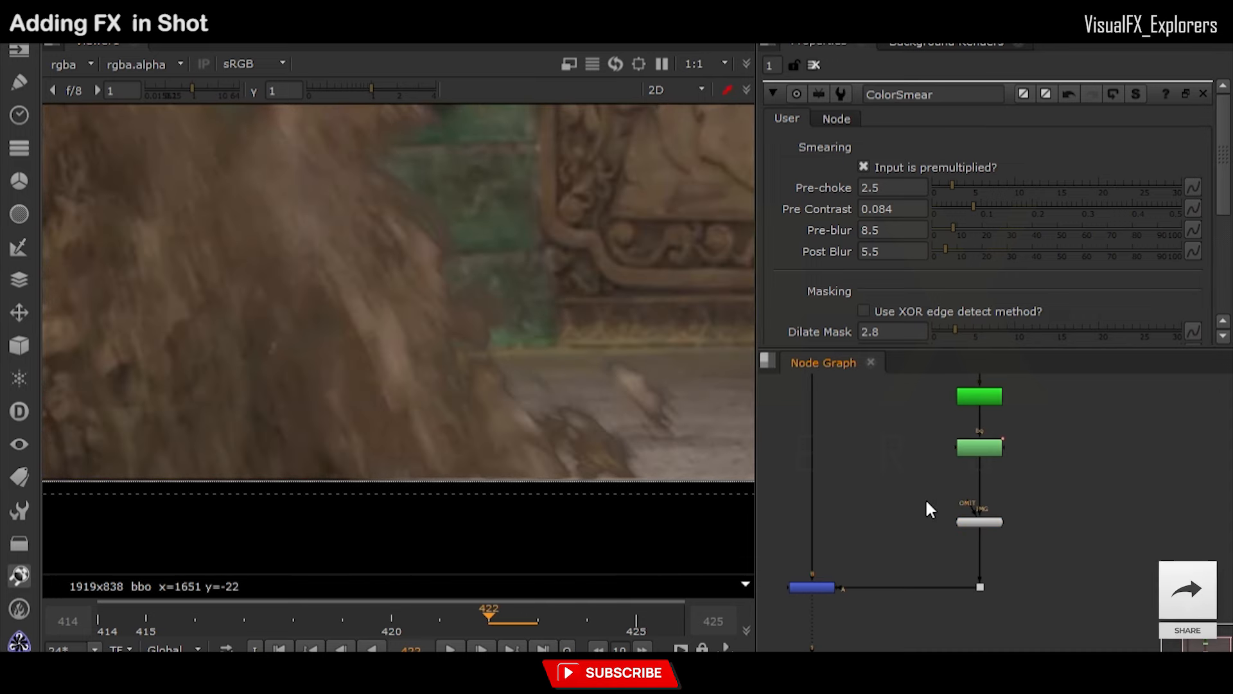
Step: Connect an Invert node to ColorSmear's OMIT input and place a new Roto node above it
key(ctrl+i)
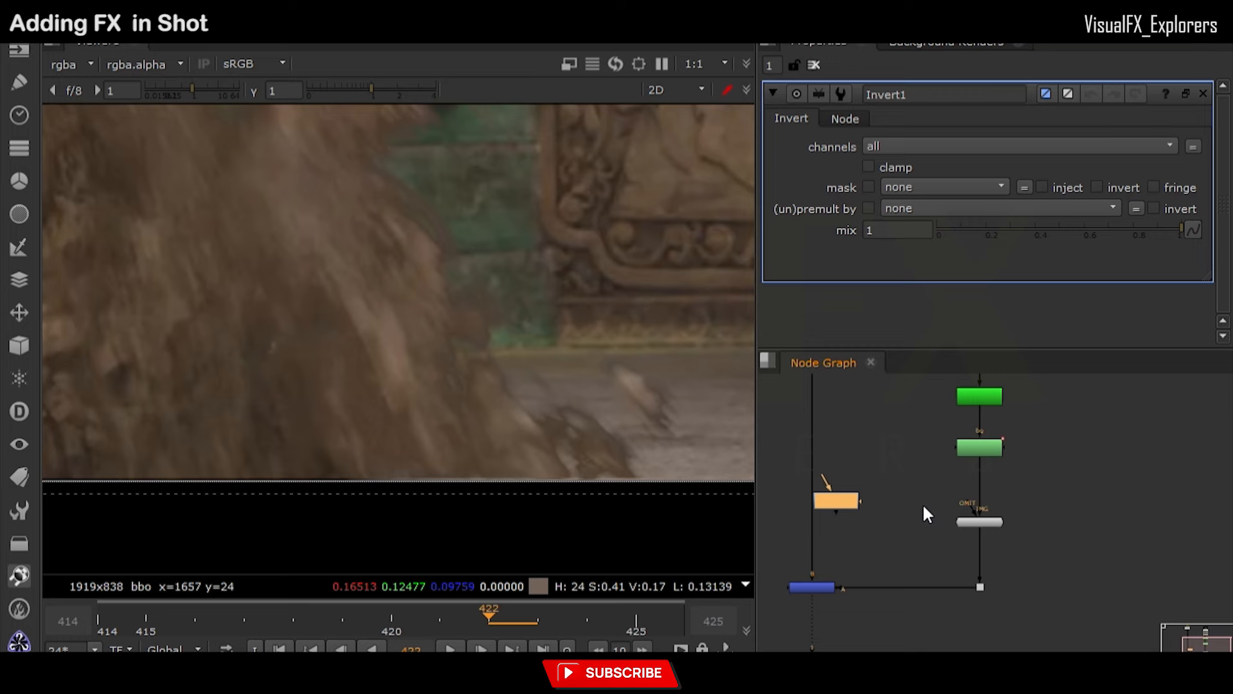
drag(961, 507, 901, 499)
drag(898, 498, 921, 466)
click(915, 464)
key(o)
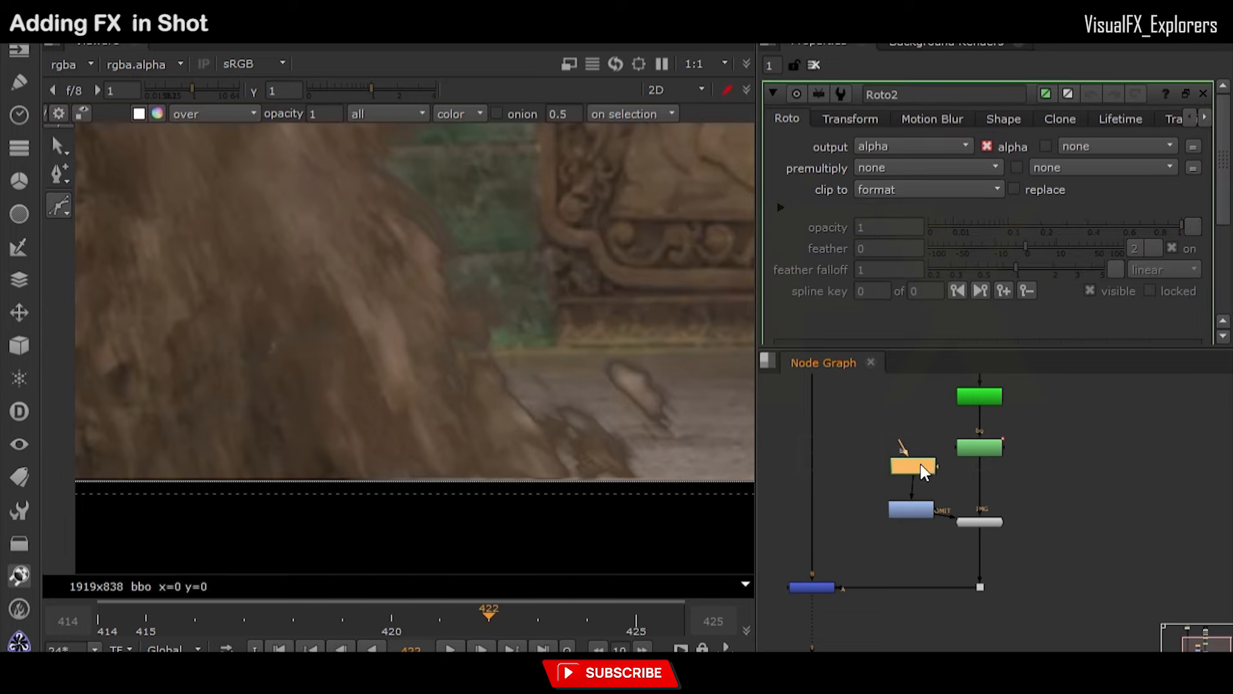
Step: Draw a closed Roto2 shape around the dust's lower-right edge at frame 422
scroll(645, 341, down, 2)
drag(645, 342, 582, 342)
drag(483, 346, 443, 370)
drag(438, 440, 519, 506)
drag(660, 529, 688, 492)
drag(709, 426, 696, 400)
click(645, 341)
Step: Feather the whole Roto2 shape outward and shift it slightly toward the dust
scroll(483, 367, down, 1)
drag(341, 293, 752, 572)
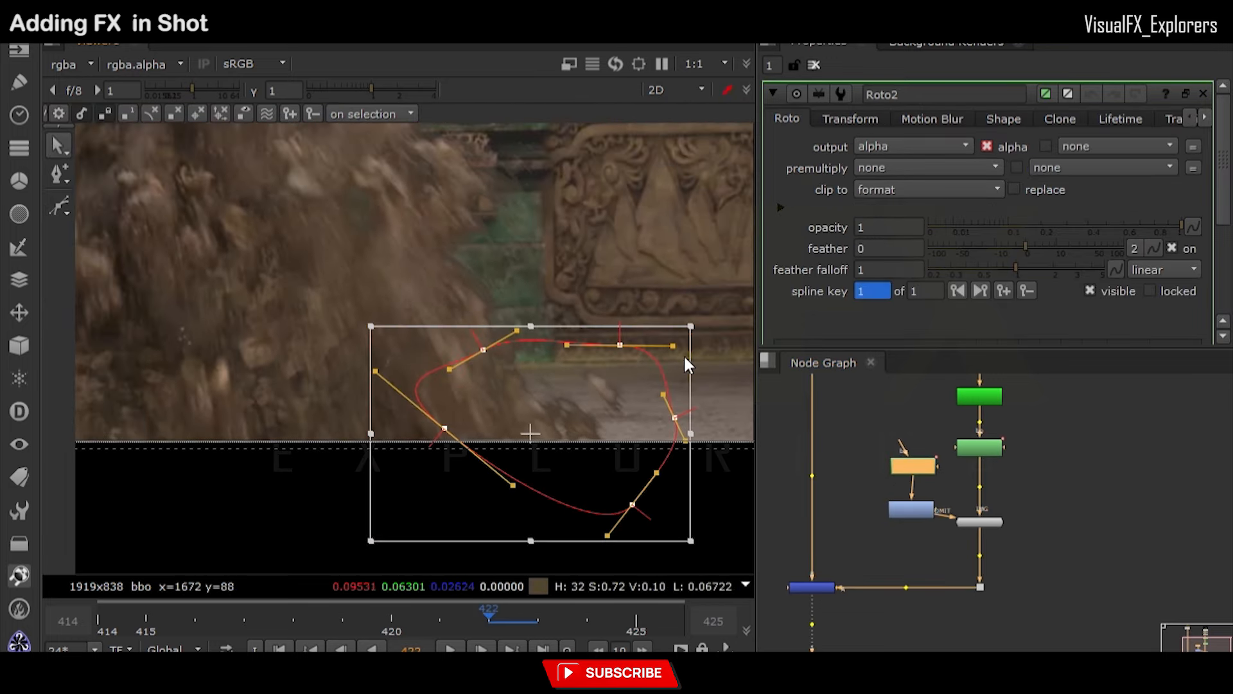
drag(620, 325, 621, 254)
drag(601, 419, 578, 409)
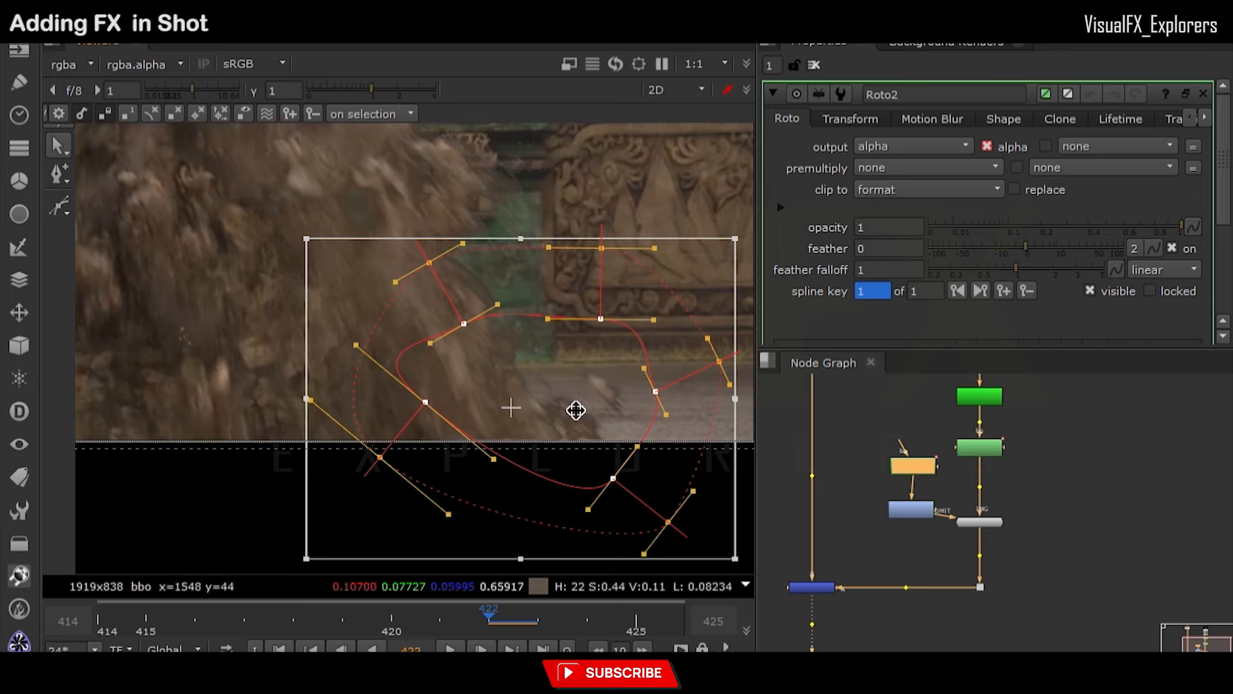
Step: Compare the composite with the Invert and ColorSmear nodes toggled off and on
click(916, 511)
key(d)
key(d)
click(970, 522)
key(d)
key(ctrl+z)
Step: Move the Roto2 shape inward and down at frame 414 to follow the dust, and scrub through the animation
scroll(587, 441, down, 5)
drag(518, 630, 118, 622)
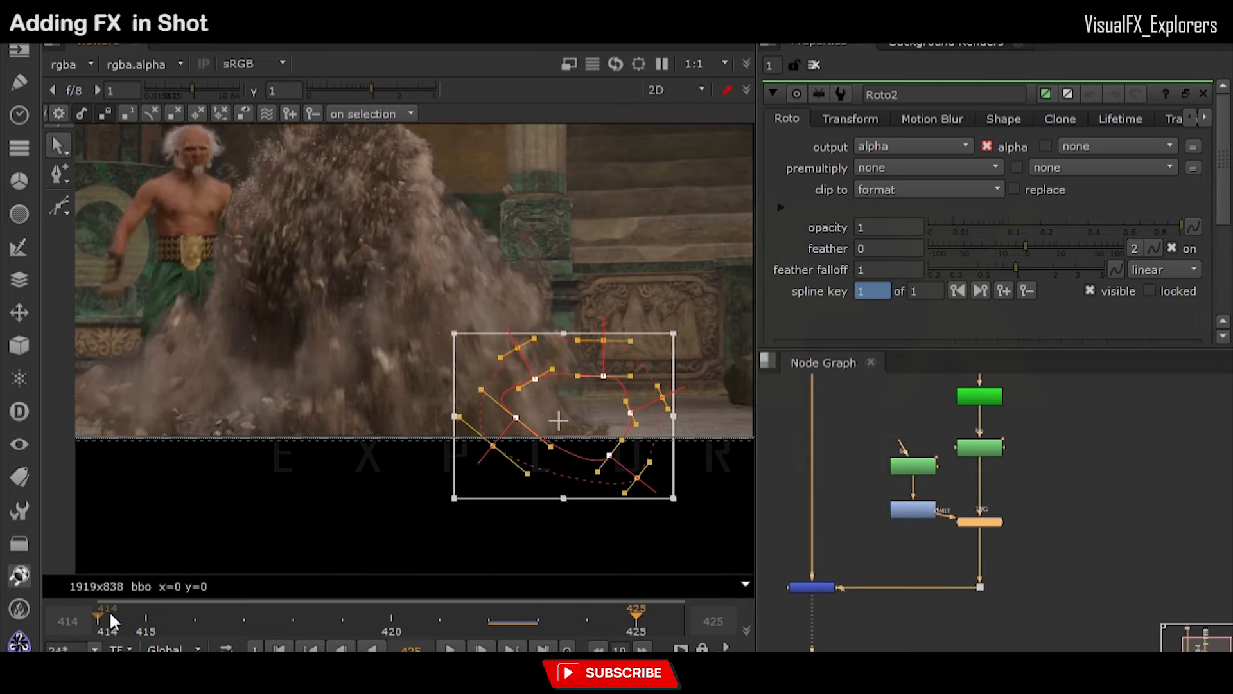
drag(580, 431, 529, 457)
drag(115, 623, 667, 623)
scroll(285, 299, down, 2)
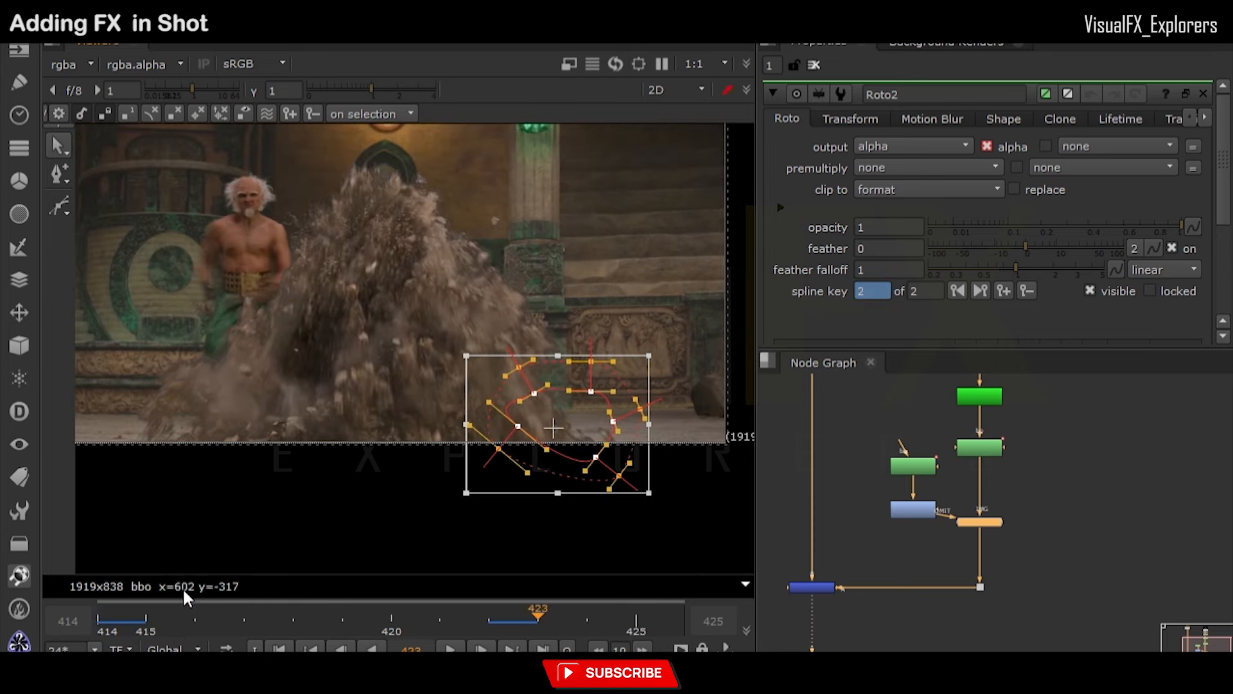
click(103, 615)
drag(102, 615, 244, 616)
Step: Delete the Invert node so that Roto2 feeds ColorSmear's OMIT input directly
click(826, 588)
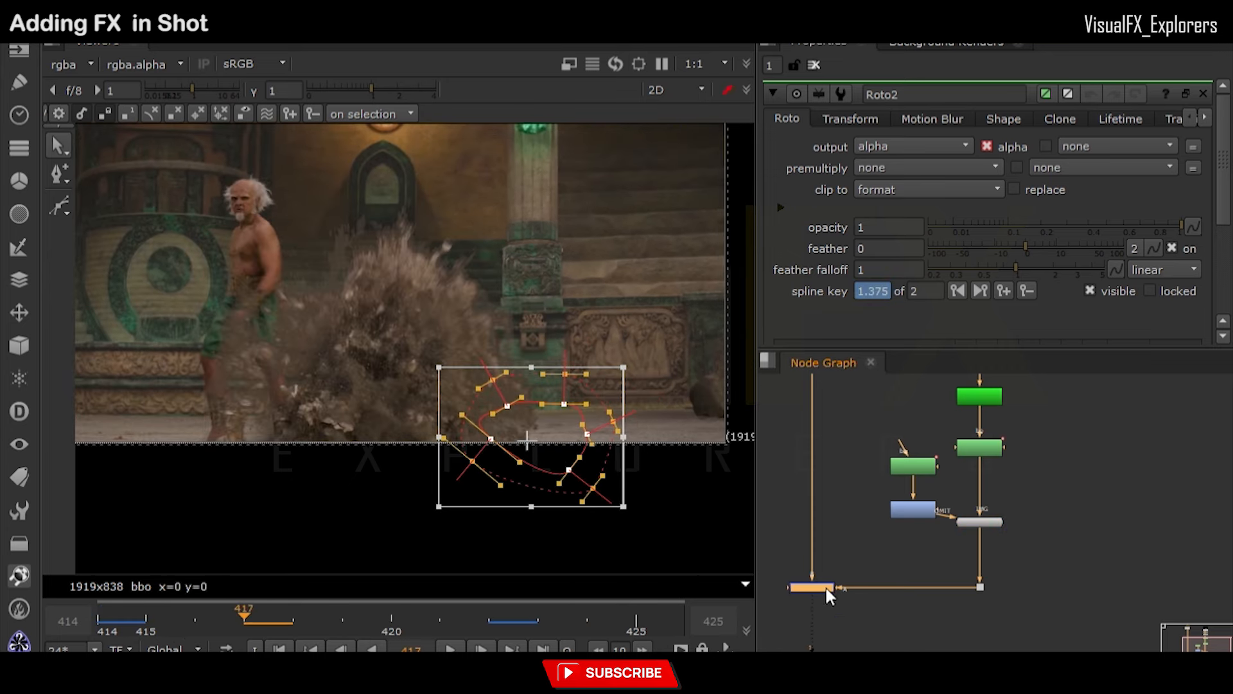
click(977, 524)
drag(926, 511, 913, 522)
click(976, 523)
scroll(931, 514, up, 4)
click(896, 542)
key(Delete)
click(1035, 540)
click(869, 519)
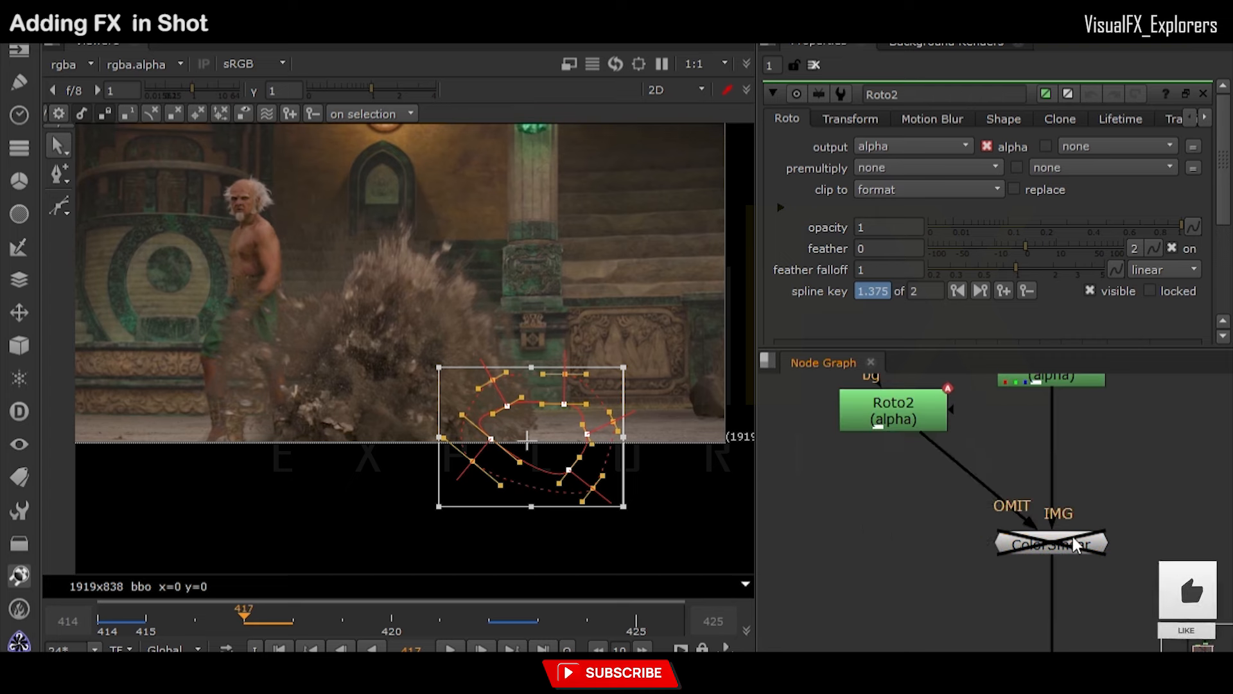
Step: Re-enable the ColorSmear node
click(1074, 541)
key(d)
click(886, 497)
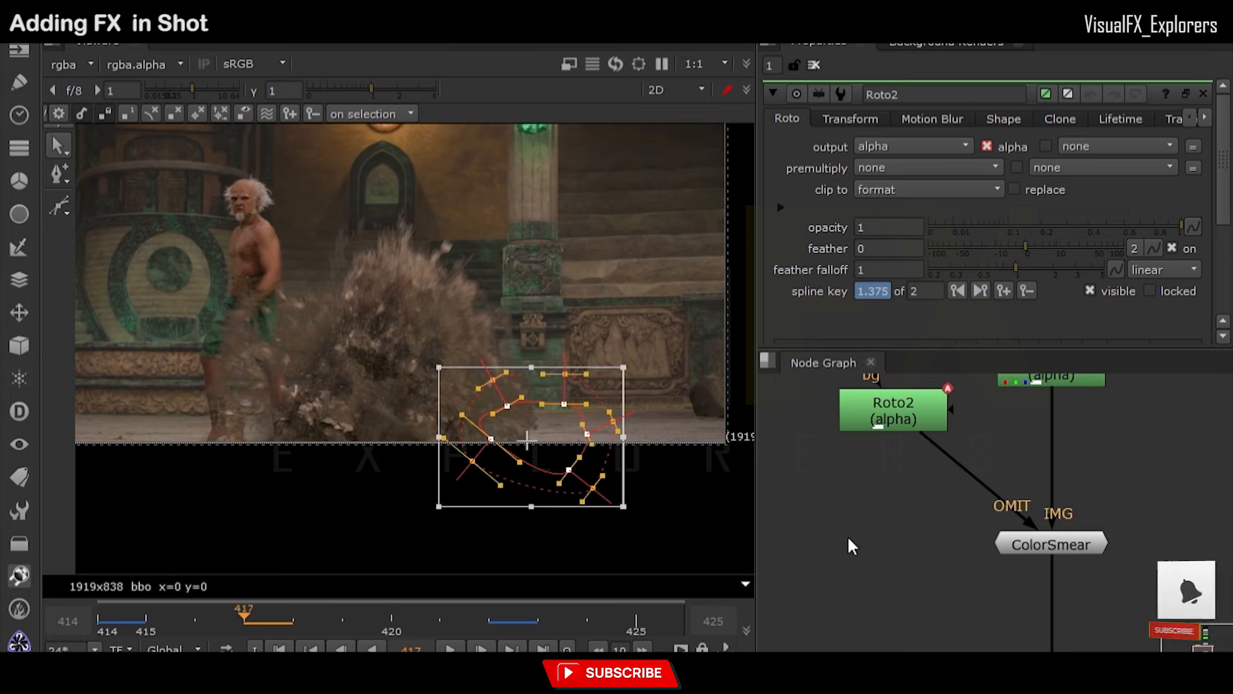
Step: Undo the deletion of the Invert node and reopen Roto2's properties
key(ctrl+z)
click(1031, 545)
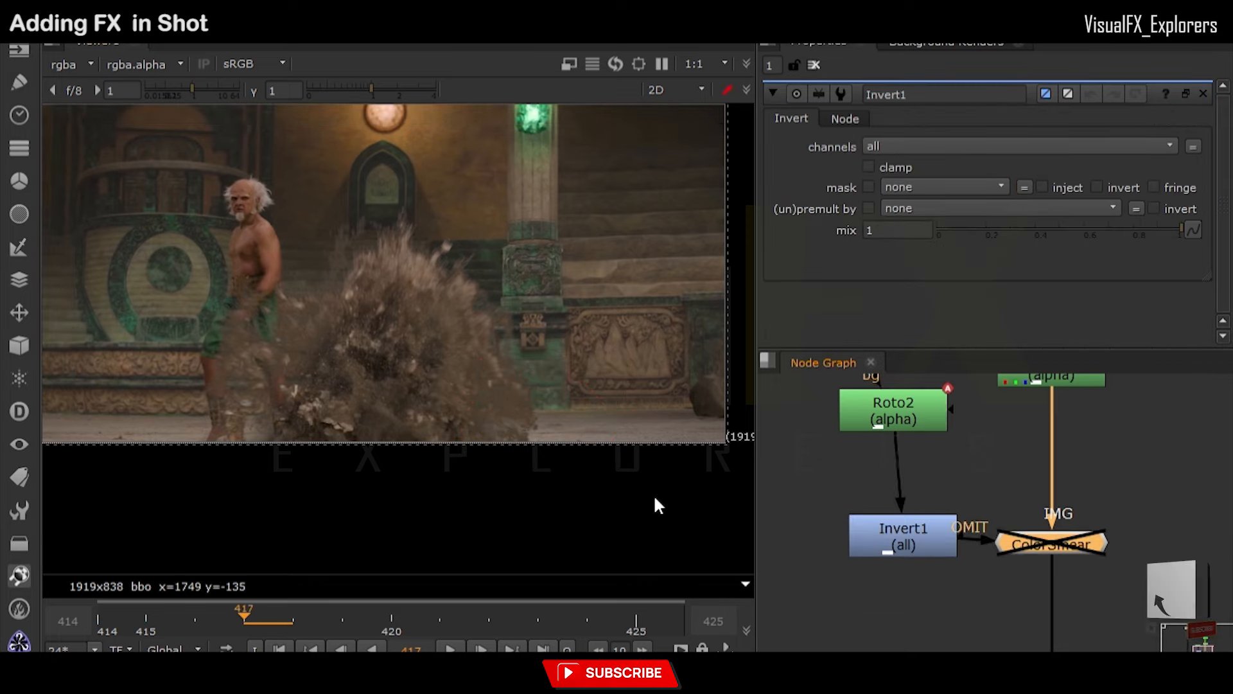
scroll(1024, 501, down, 5)
drag(1024, 501, 1019, 504)
scroll(1003, 465, up, 3)
double_click(1003, 448)
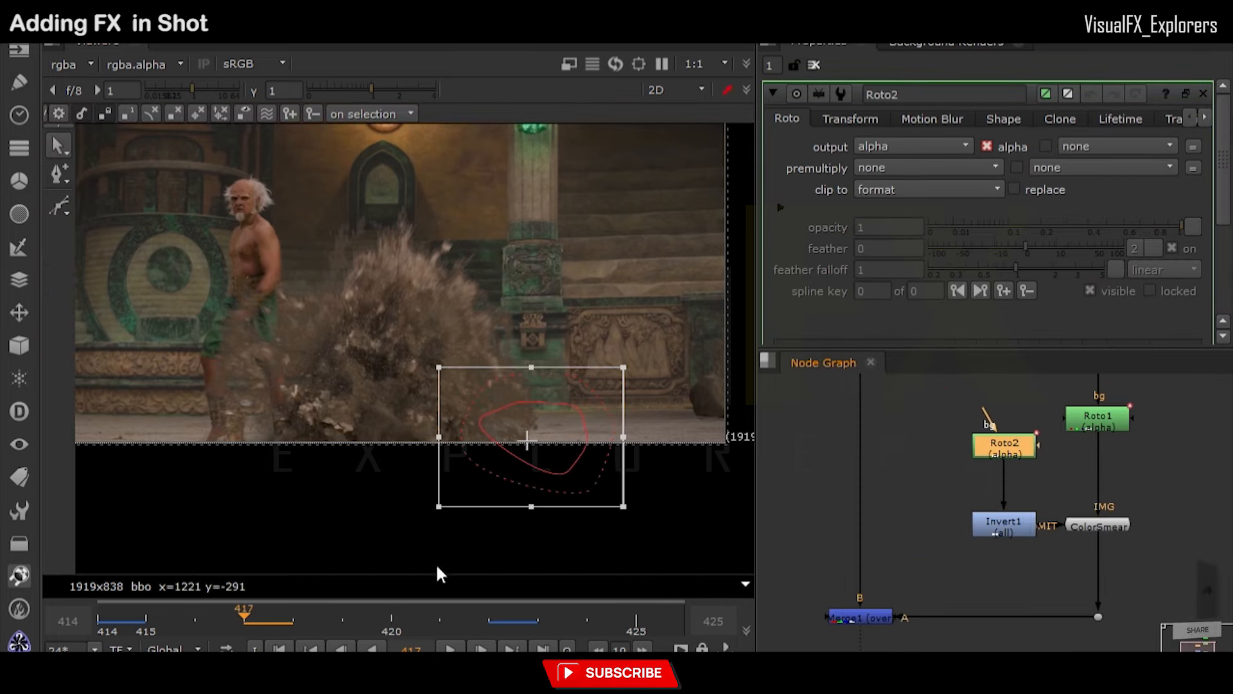
Step: At frame 423, toggle ColorSmear to check it, and delete the ColorSmear, Invert1 and Roto2 nodes
click(551, 629)
click(1110, 527)
key(d)
drag(928, 493, 1160, 551)
key(Delete)
click(998, 446)
key(Delete)
Step: Insert a KillOutline node below Roto1 in the dust branch and set its expand size to 20
key(Tab)
key(Return)
drag(1001, 515, 1096, 515)
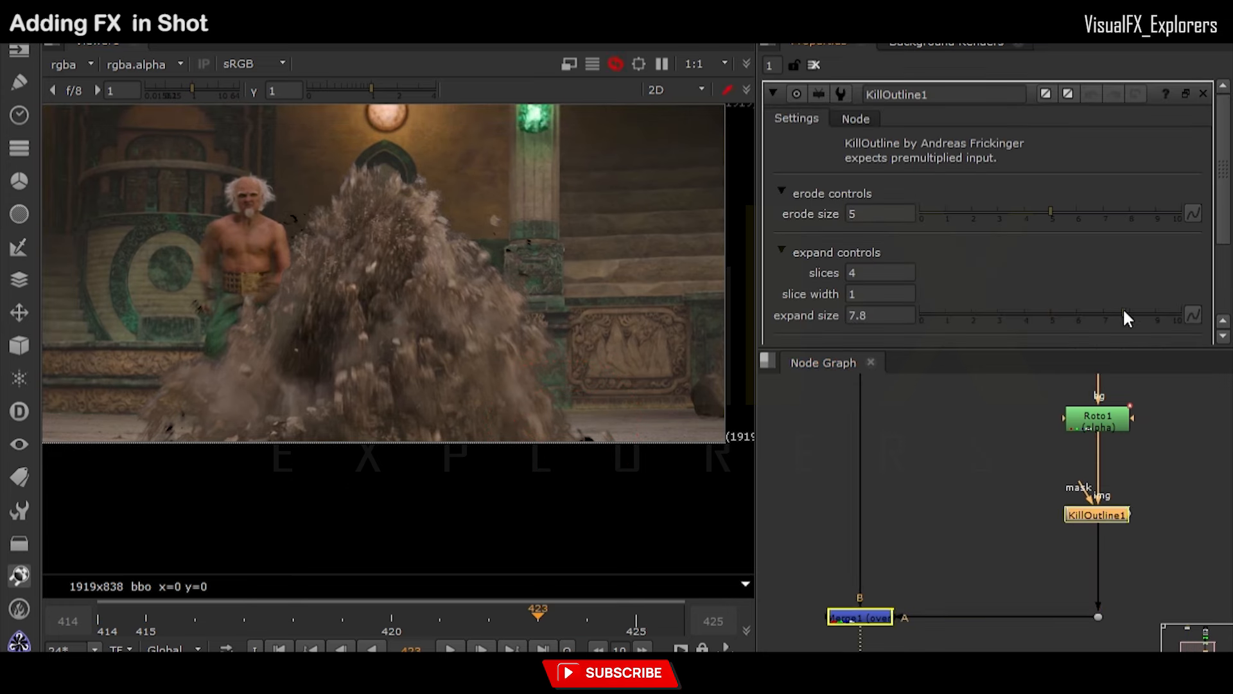
text(20)
click(844, 384)
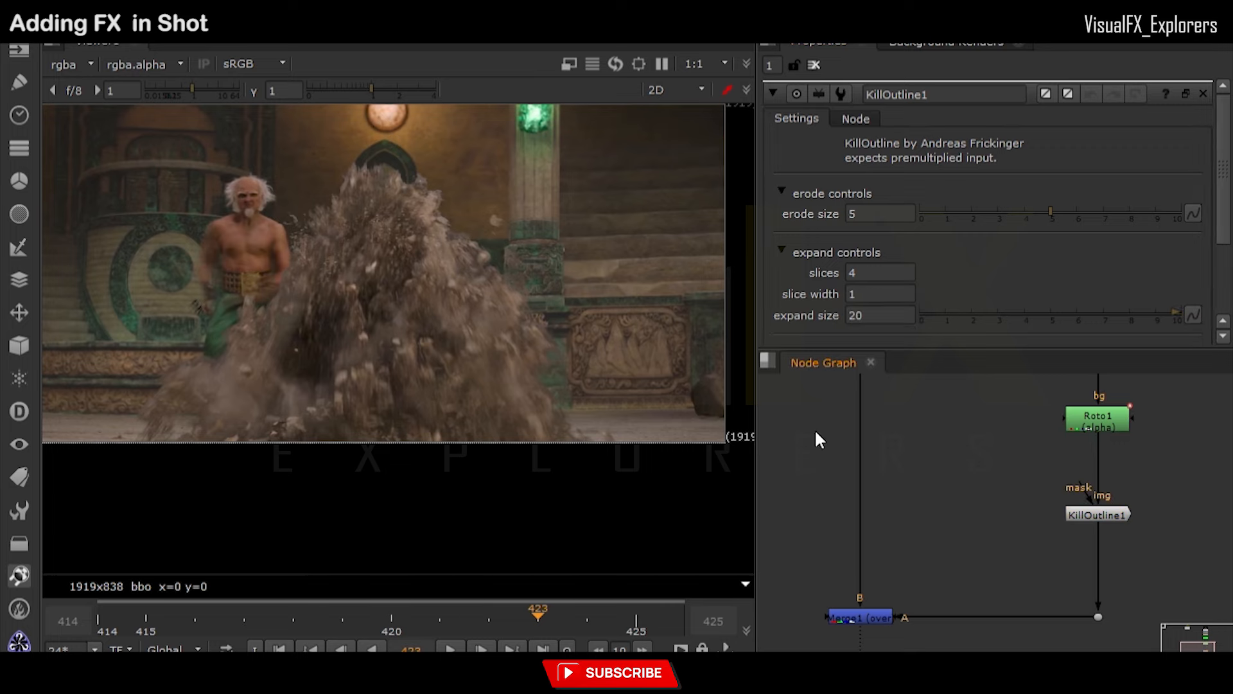
Step: At frame 419, set KillOutline's edge size to about 1.2, edge blur to 35.5, image blur to 0.25 and erode size to 6.75
drag(434, 615, 379, 633)
scroll(977, 321, down, 3)
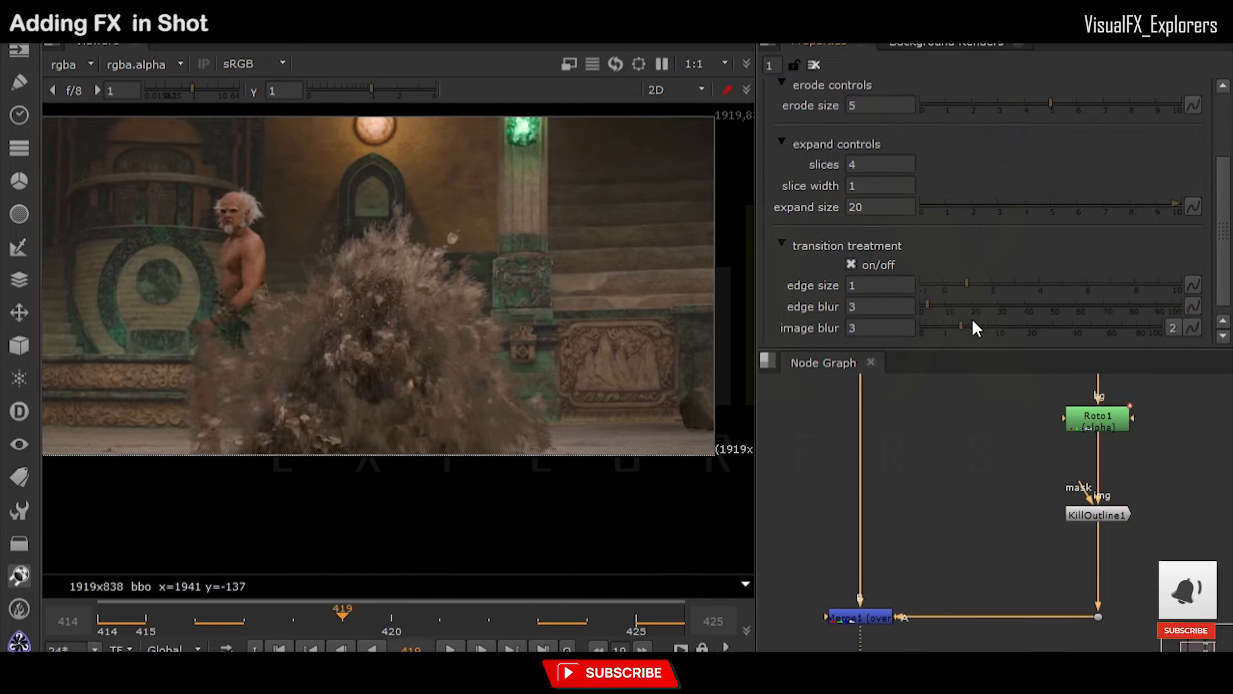
click(1012, 305)
click(1049, 282)
click(1021, 326)
drag(1021, 327, 931, 329)
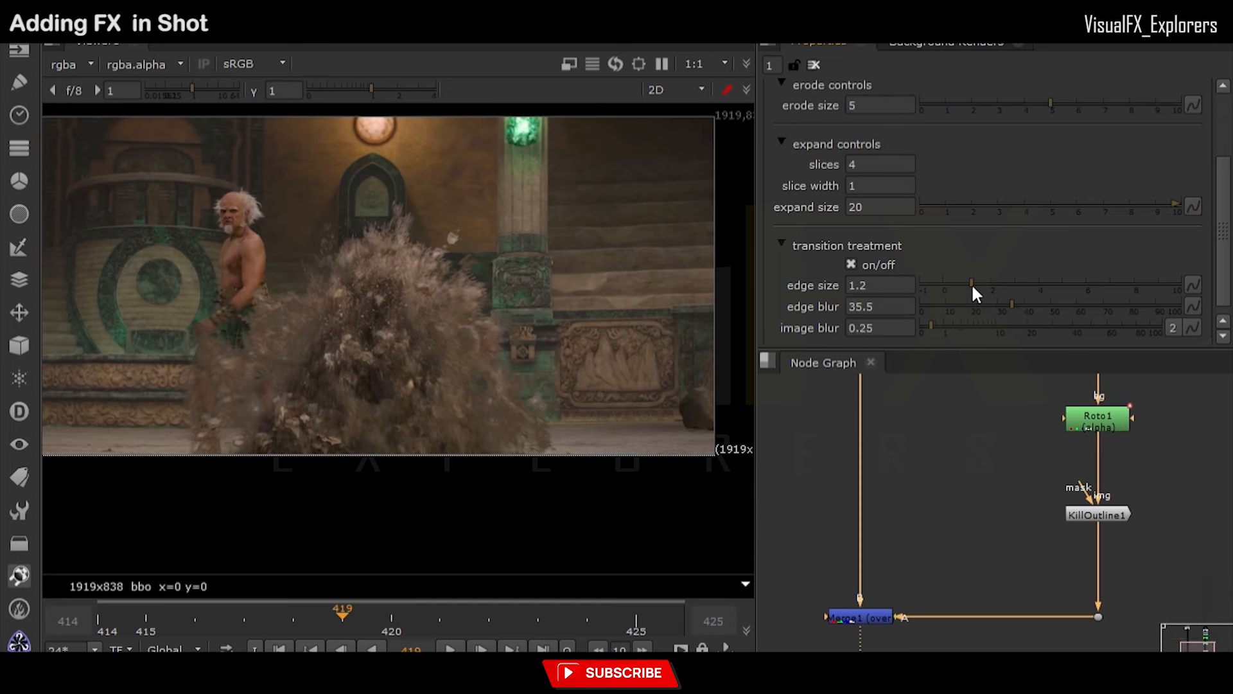
scroll(1046, 183, up, 3)
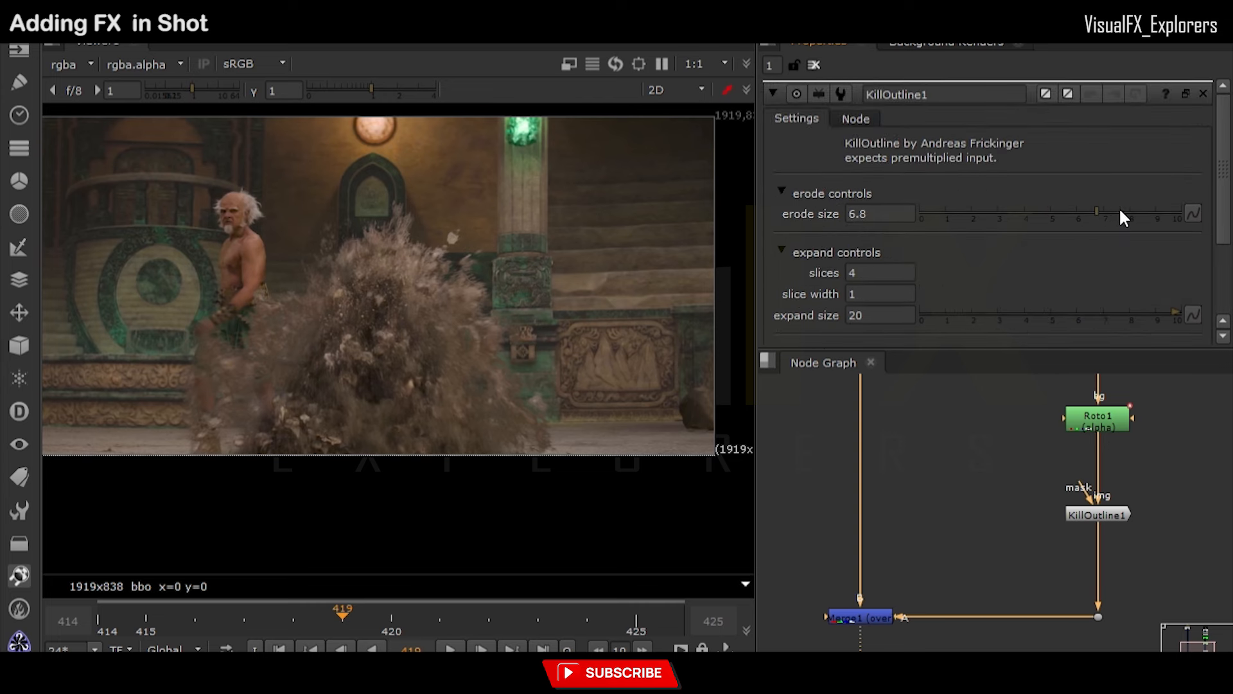
Step: Toggle KillOutline off and on repeatedly to compare the dust edges with and without it
click(1097, 517)
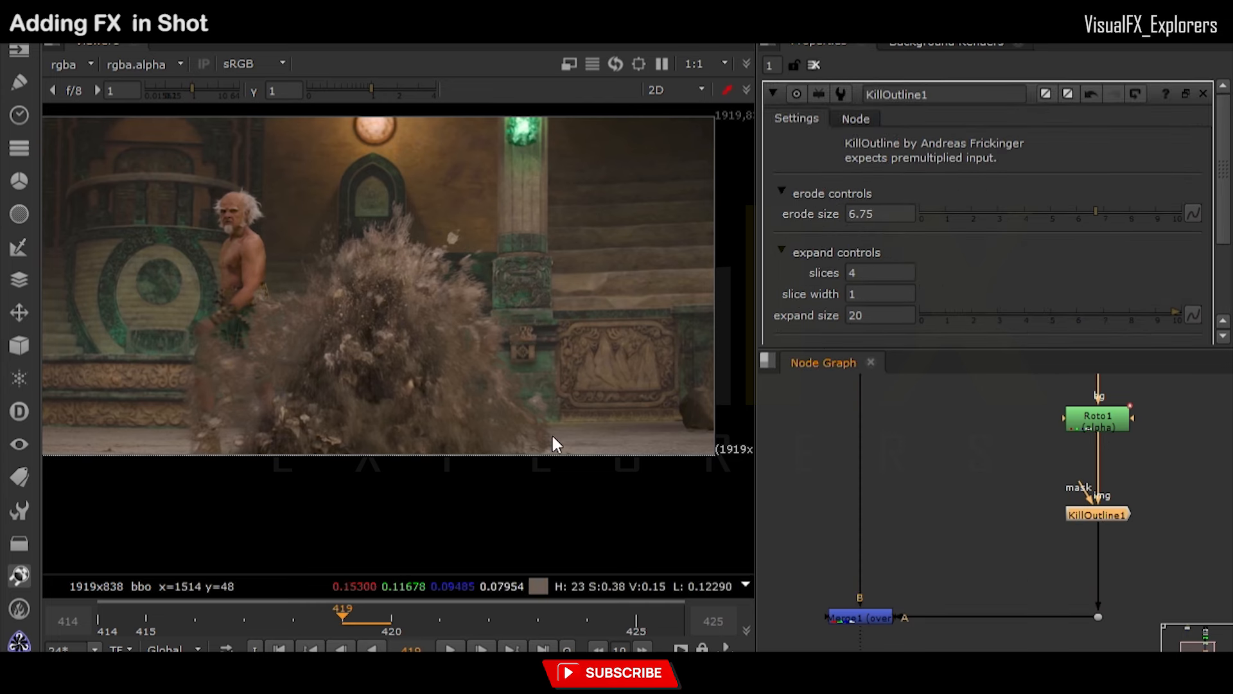
scroll(466, 422, up, 1)
key(d)
key(d)
key(d)
key(d)
key(d)
key(d)
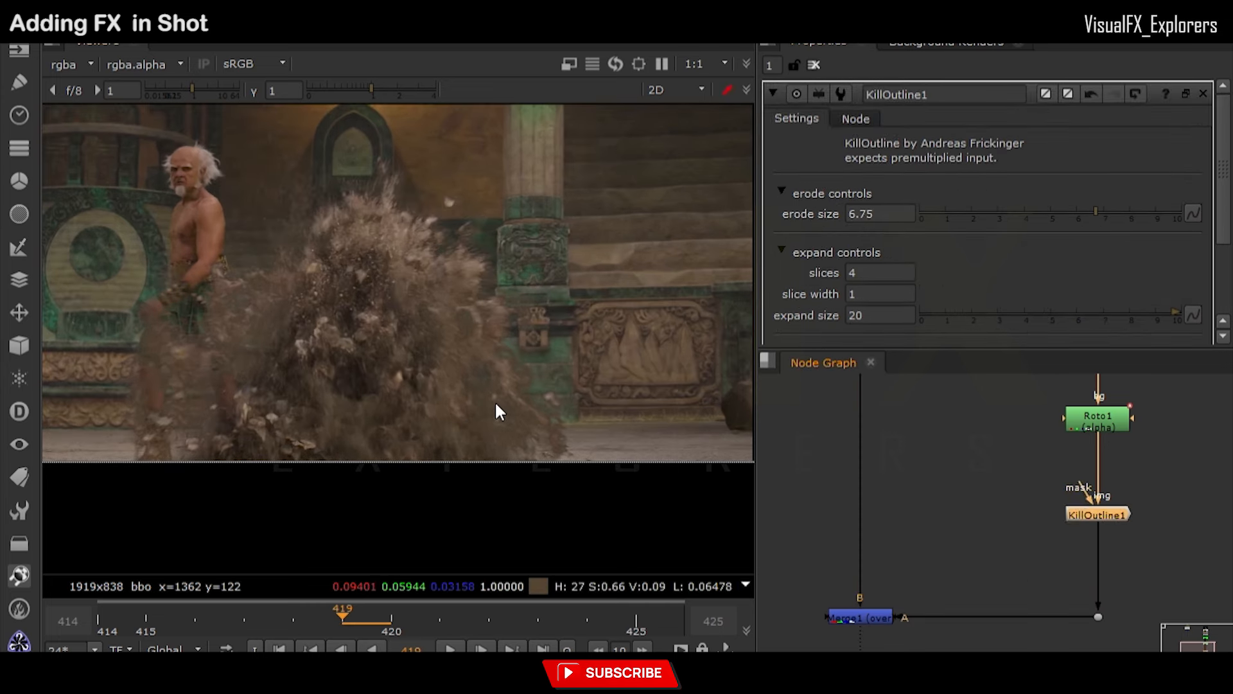
Step: Create a new Roto node and connect it to KillOutline's mask input
click(1000, 495)
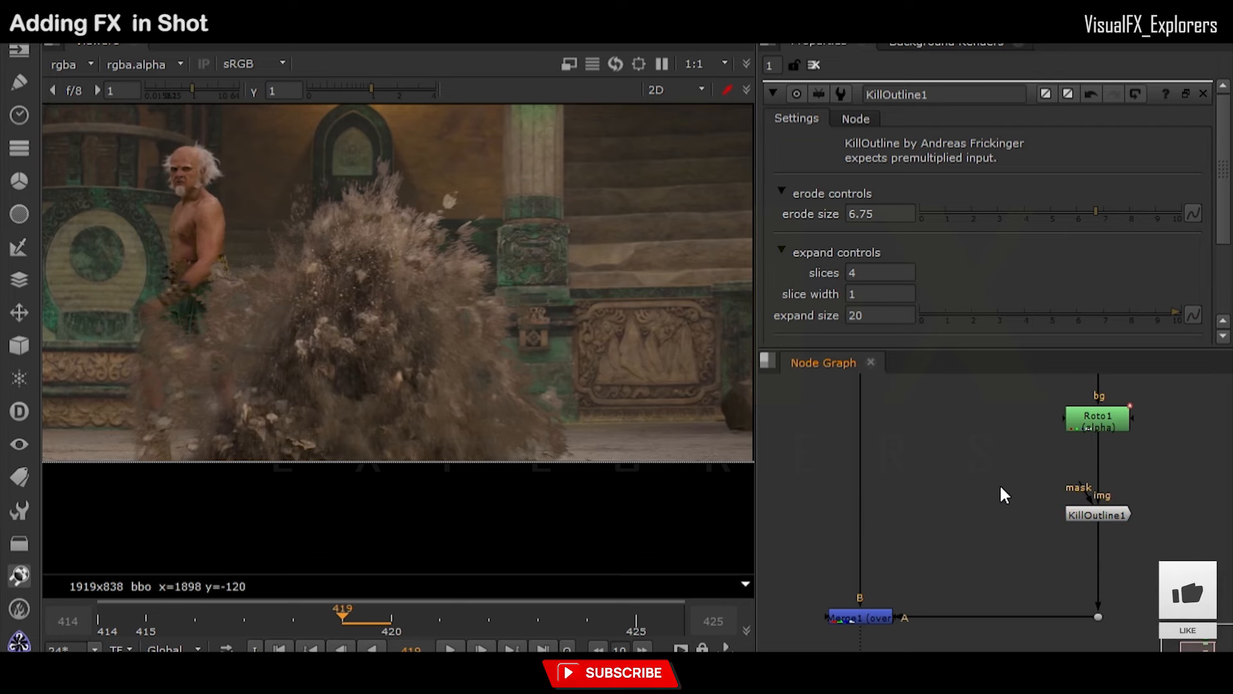
key(o)
drag(1080, 487, 999, 491)
Step: Draw a closed roto shape over the dust's lower-right edge, feather it outward and move it slightly down to the right
click(608, 334)
click(480, 329)
drag(452, 476, 543, 544)
drag(599, 516, 630, 476)
key(Return)
drag(298, 275, 754, 573)
key(e)
drag(543, 443, 582, 488)
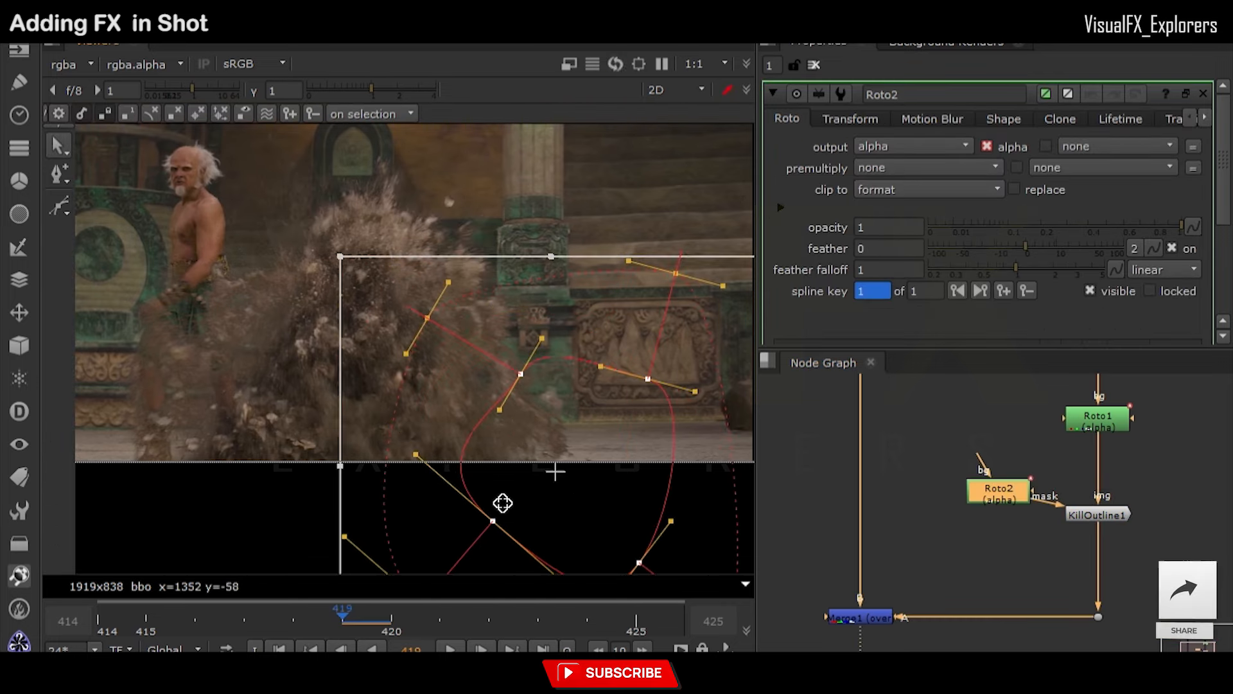
Step: Draw a second closed shape over the dust's lower-left edge, feather it outward and move it slightly down to the left
middle_drag(432, 472, 488, 490)
key(v)
click(178, 315)
drag(157, 459, 232, 507)
drag(295, 496, 325, 433)
drag(322, 378, 264, 334)
click(239, 322)
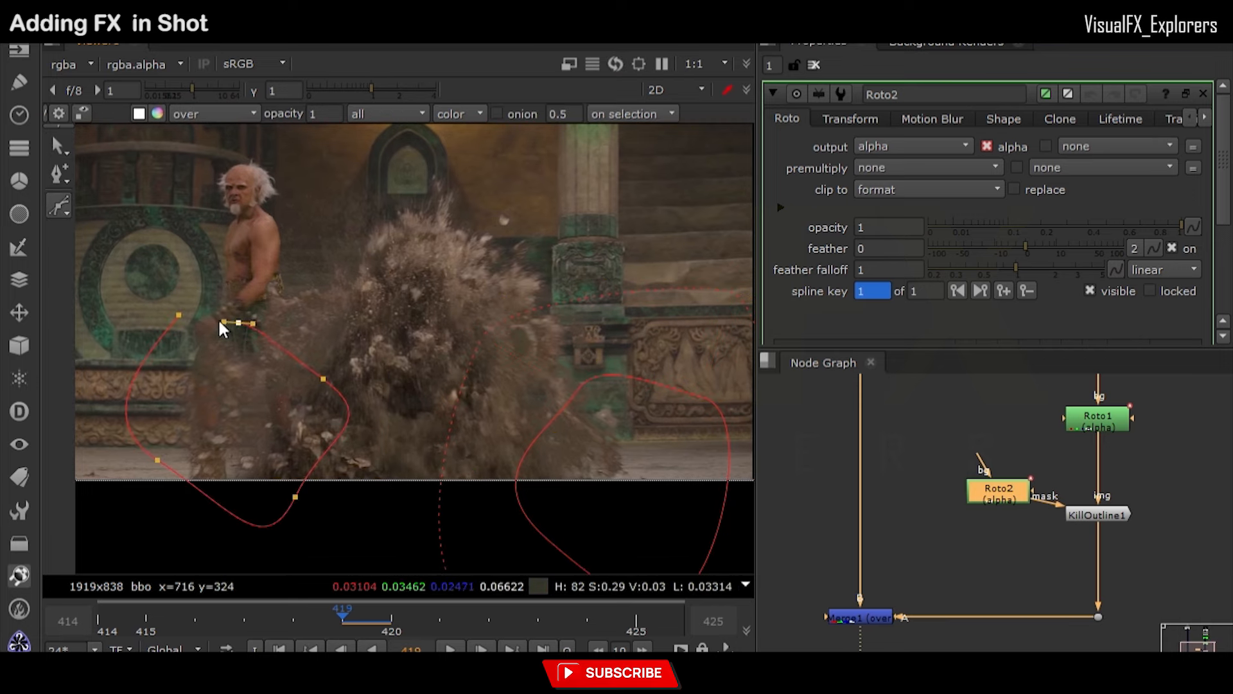
middle_drag(239, 323, 314, 312)
drag(152, 296, 463, 533)
key(e)
drag(355, 460, 325, 504)
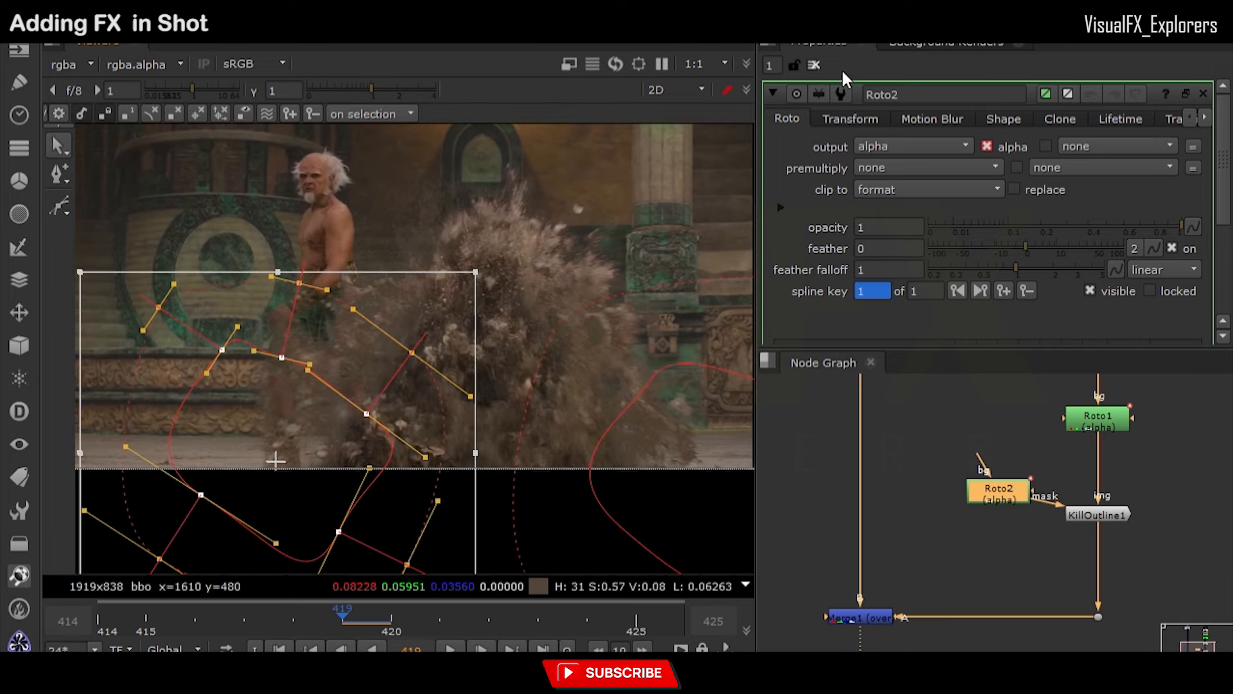
Step: At frame 414, reopen Roto2 and draw a third closed shape over the top of the dust burst
click(814, 65)
drag(212, 628, 98, 625)
middle_drag(490, 454, 431, 454)
double_click(999, 491)
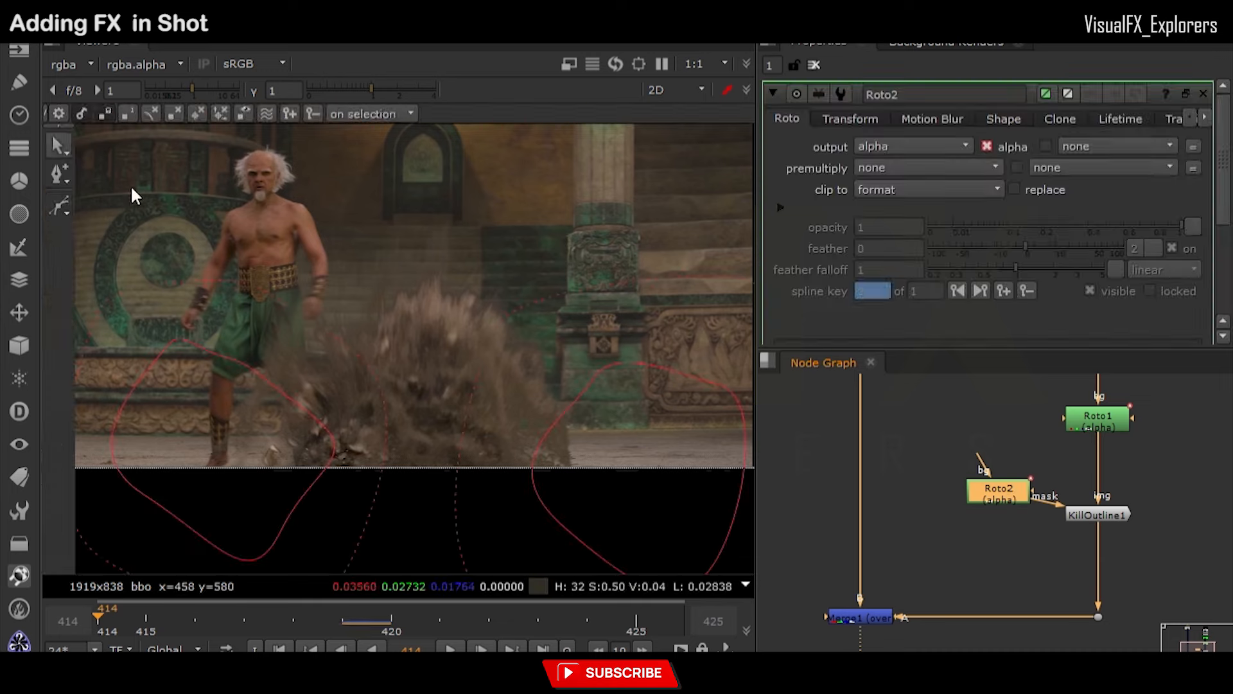
click(61, 206)
click(388, 256)
drag(360, 311, 352, 347)
drag(384, 332, 421, 325)
mouse_move(455, 311)
mouse_down()
mouse_move(477, 319)
mouse_move(499, 305)
mouse_up()
drag(475, 264, 449, 261)
click(387, 256)
Step: Feather the third roto shape outward and move it up above the dust burst
drag(302, 234, 573, 343)
key(e)
drag(485, 212, 488, 182)
drag(443, 314, 435, 220)
key(ctrl+z)
drag(439, 303, 427, 191)
drag(420, 304, 397, 99)
Step: At frame 420, brighten the viewer temporarily to inspect the dust, and move the top shape up to follow it
click(391, 618)
click(416, 88)
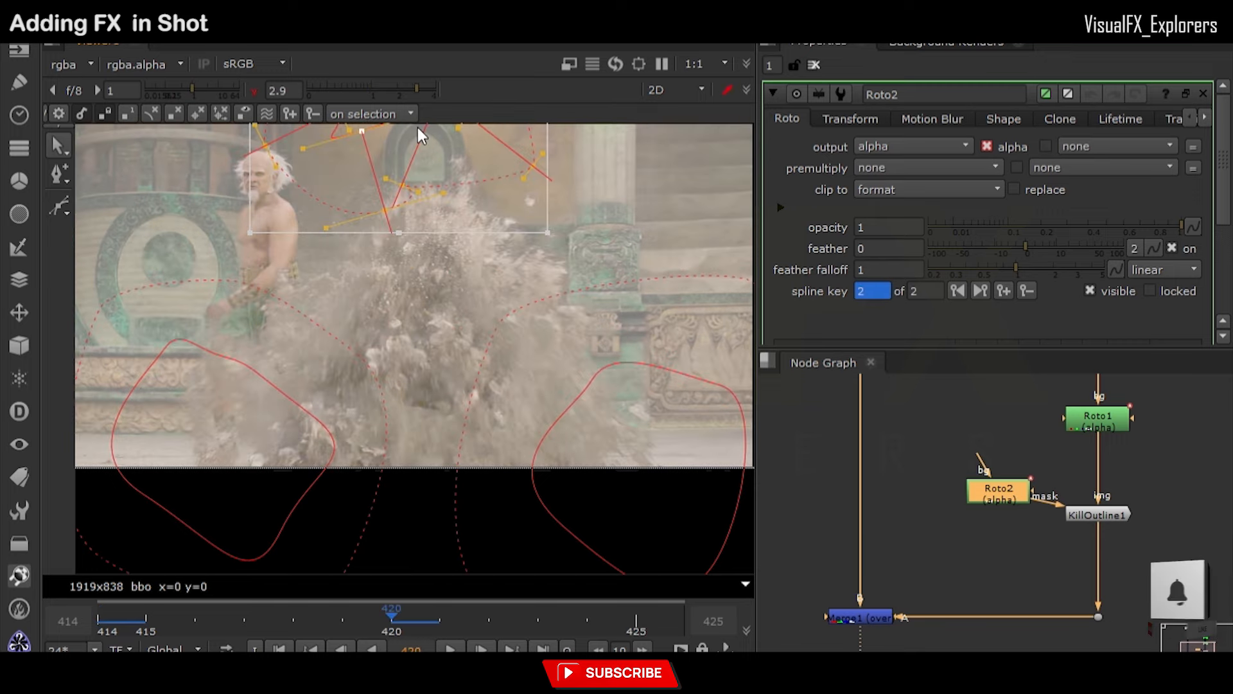
middle_drag(448, 388, 471, 500)
click(256, 92)
middle_drag(429, 209, 439, 284)
drag(440, 283, 446, 231)
Step: At frame 425, adjust the top shape's points to follow the rising dust, and close the Roto2 properties
click(638, 622)
click(365, 525)
drag(408, 354, 297, 466)
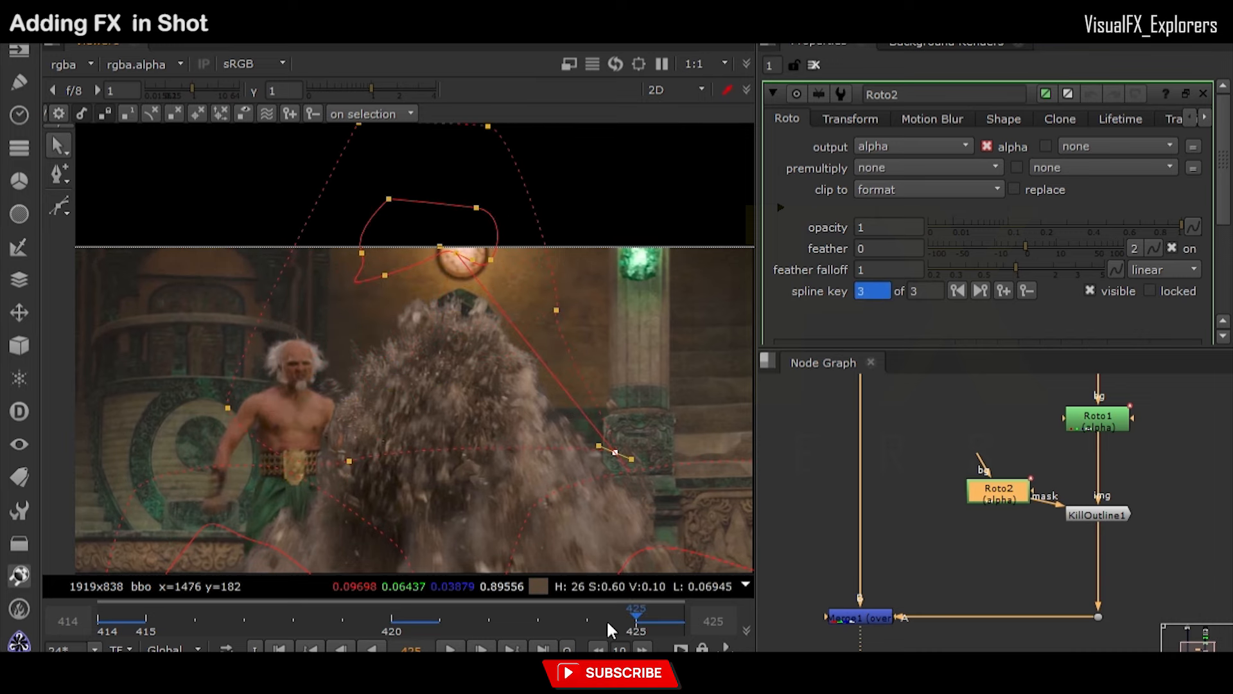
click(814, 65)
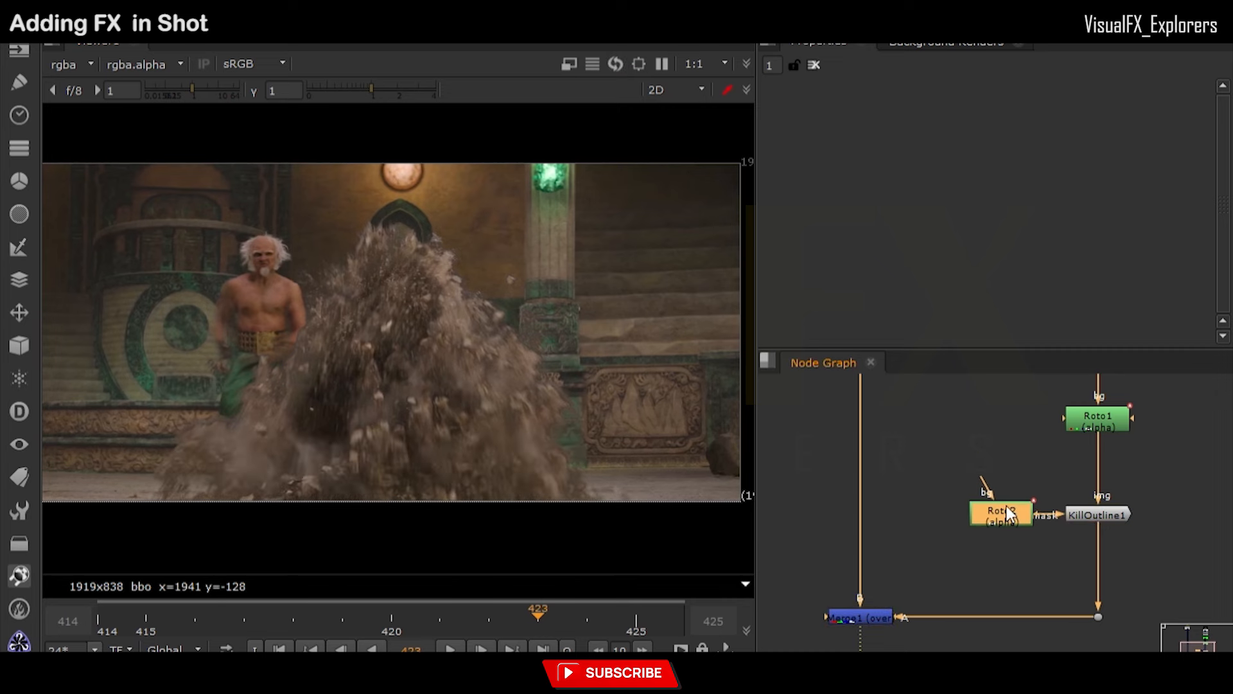
Step: Insert an EdgeBlur node after KillOutline and set its size to 2 while inspecting the dust edge closely
click(1043, 565)
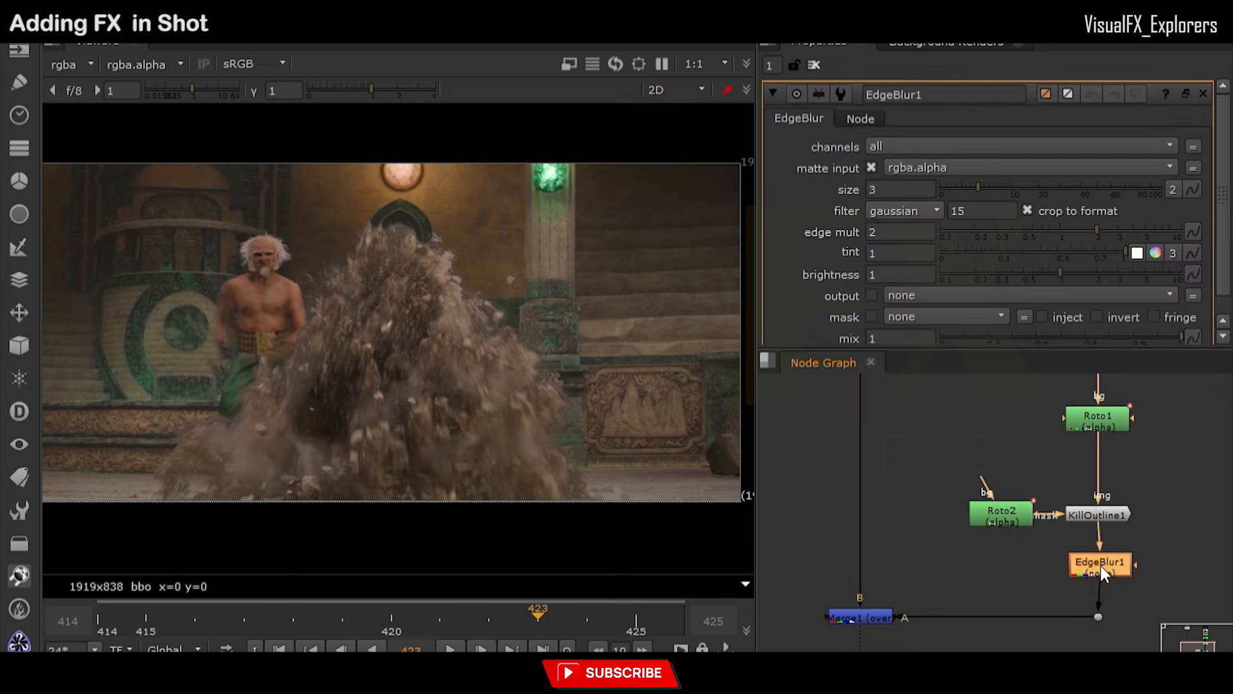
scroll(433, 198, up, 5)
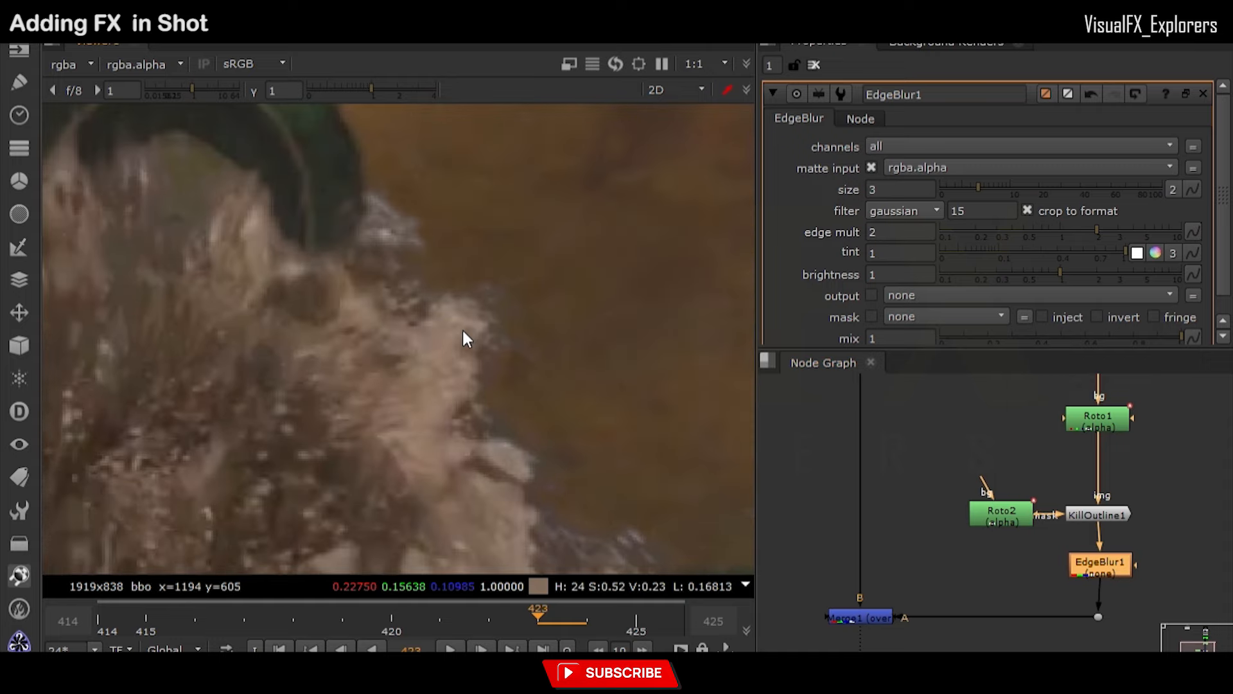
scroll(463, 330, up, 2)
drag(1006, 185, 971, 182)
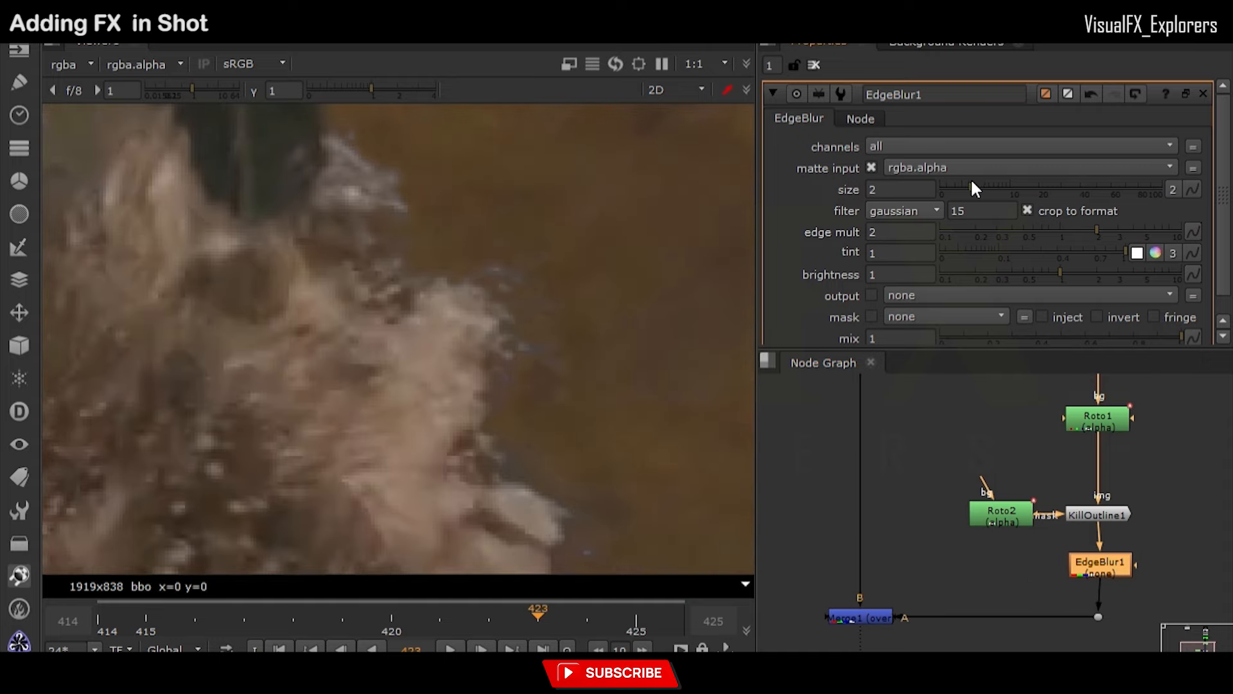
scroll(418, 271, down, 8)
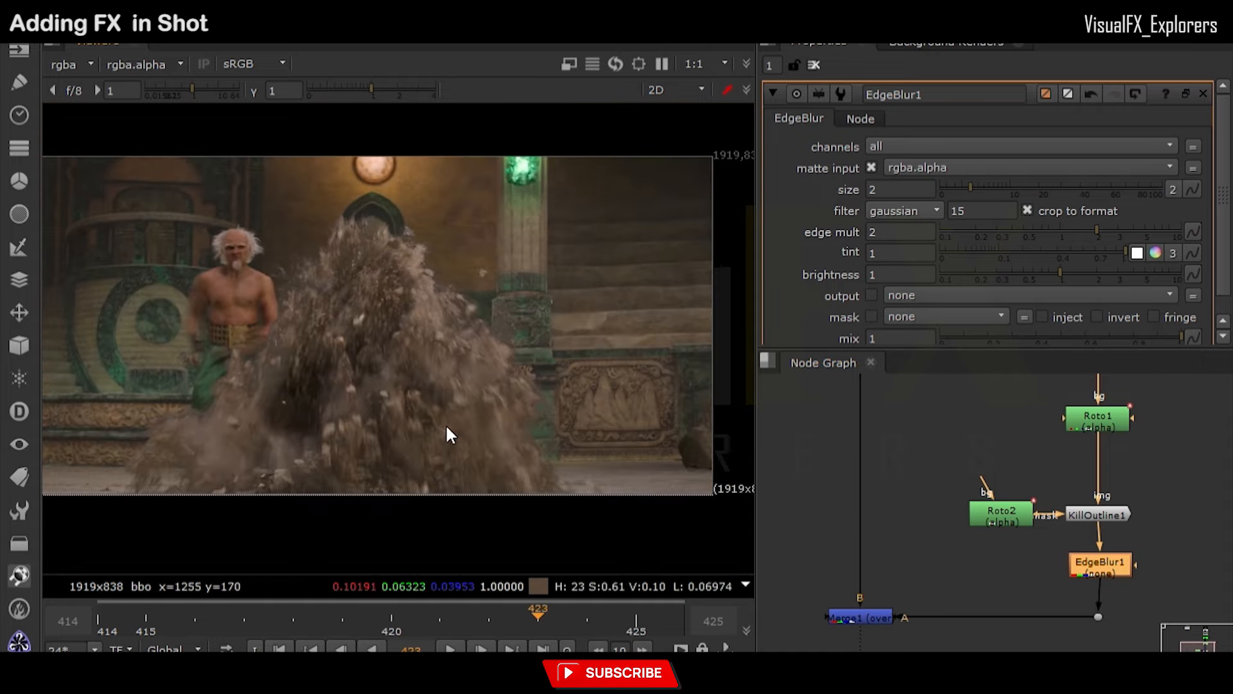
Step: Close the node properties and play the composite from frame 414
click(103, 619)
click(814, 64)
middle_drag(454, 444, 480, 443)
key(l)
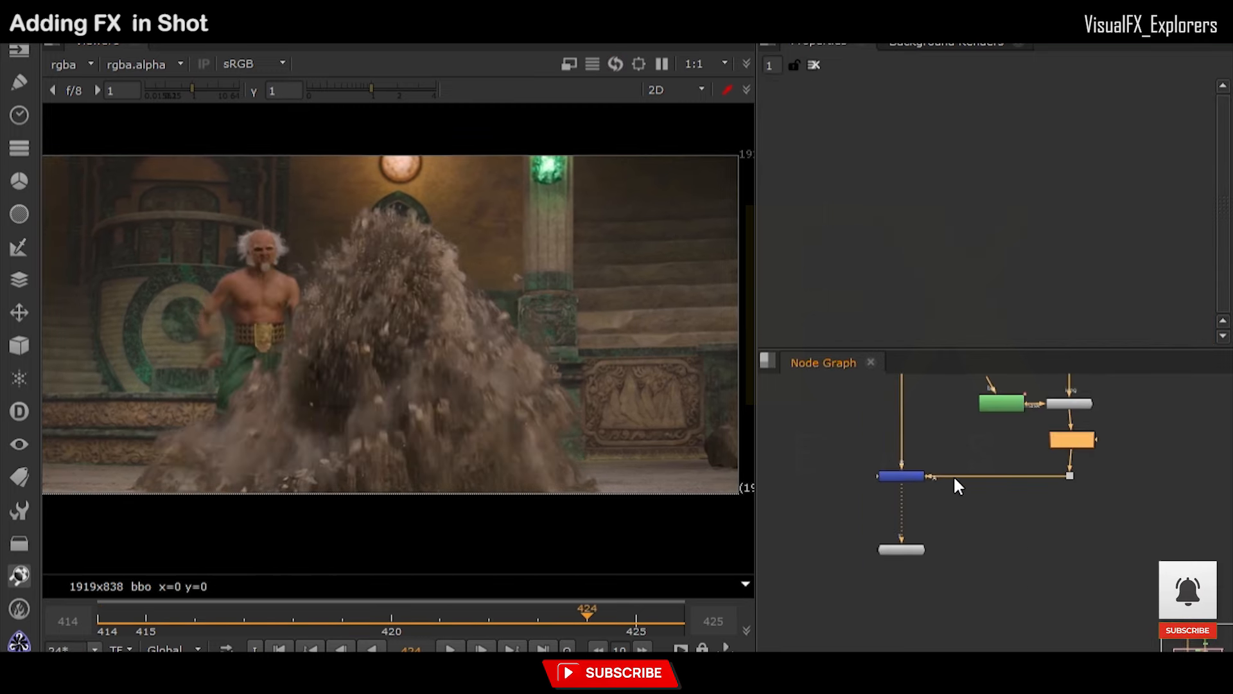
Step: Move the Merge node and its A-input dot down to make room below EdgeBlur
middle_drag(954, 475, 954, 466)
drag(1104, 453, 864, 565)
click(955, 509)
drag(1105, 453, 864, 565)
drag(904, 469, 908, 625)
Step: Insert a Grade node between EdgeBlur and the Merge dot, and view only the red channel
click(1020, 495)
key(g)
drag(1019, 494, 1073, 507)
key(r)
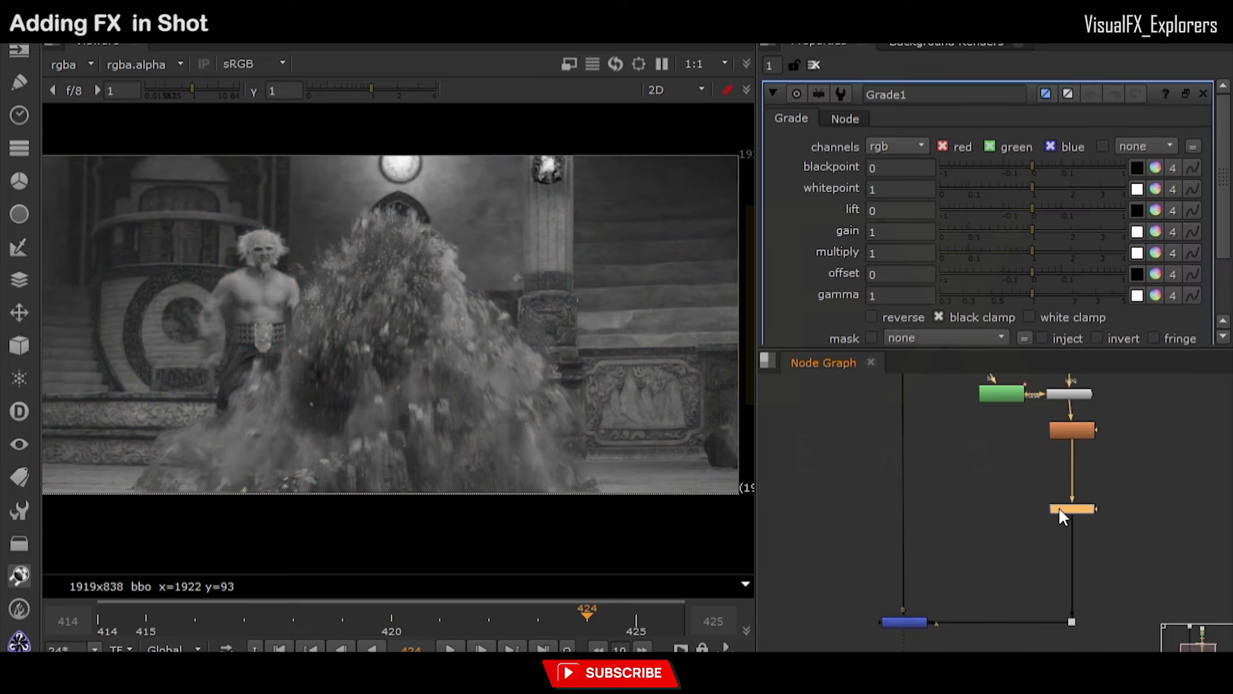
Step: Set the Grade's gain per channel to red 0.76, green 0.78 and blue 0.7, matching each channel to the background
click(1173, 232)
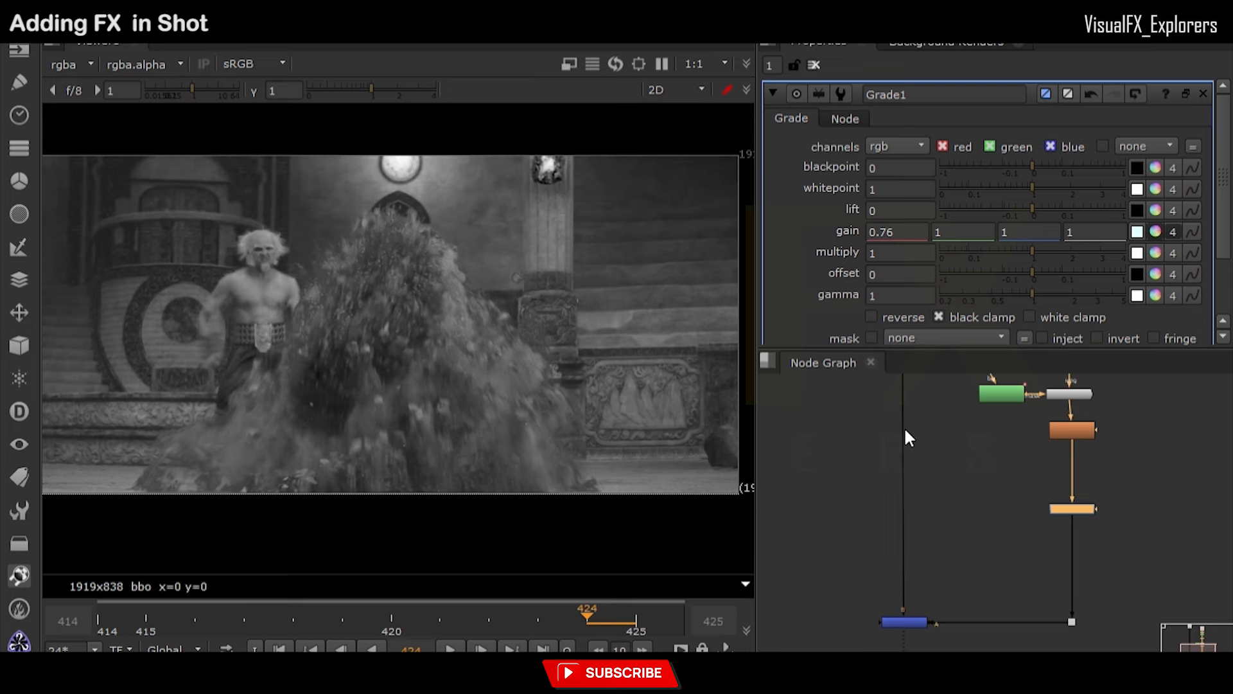
key(g)
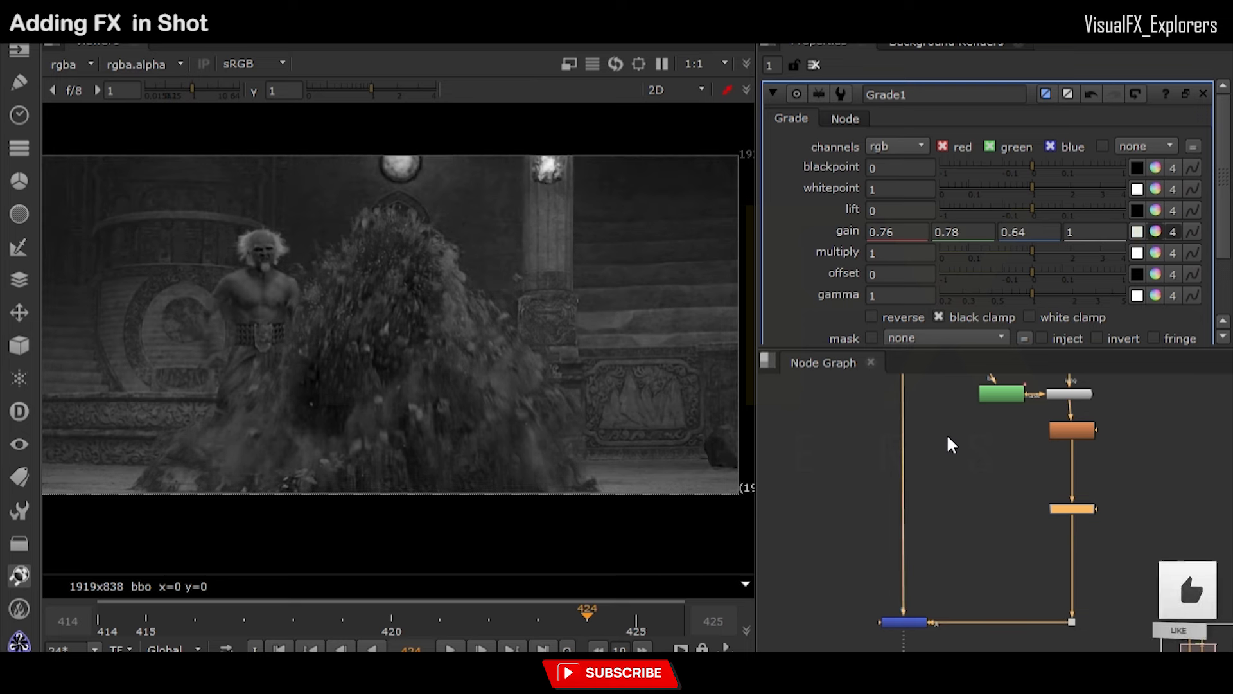
key(g)
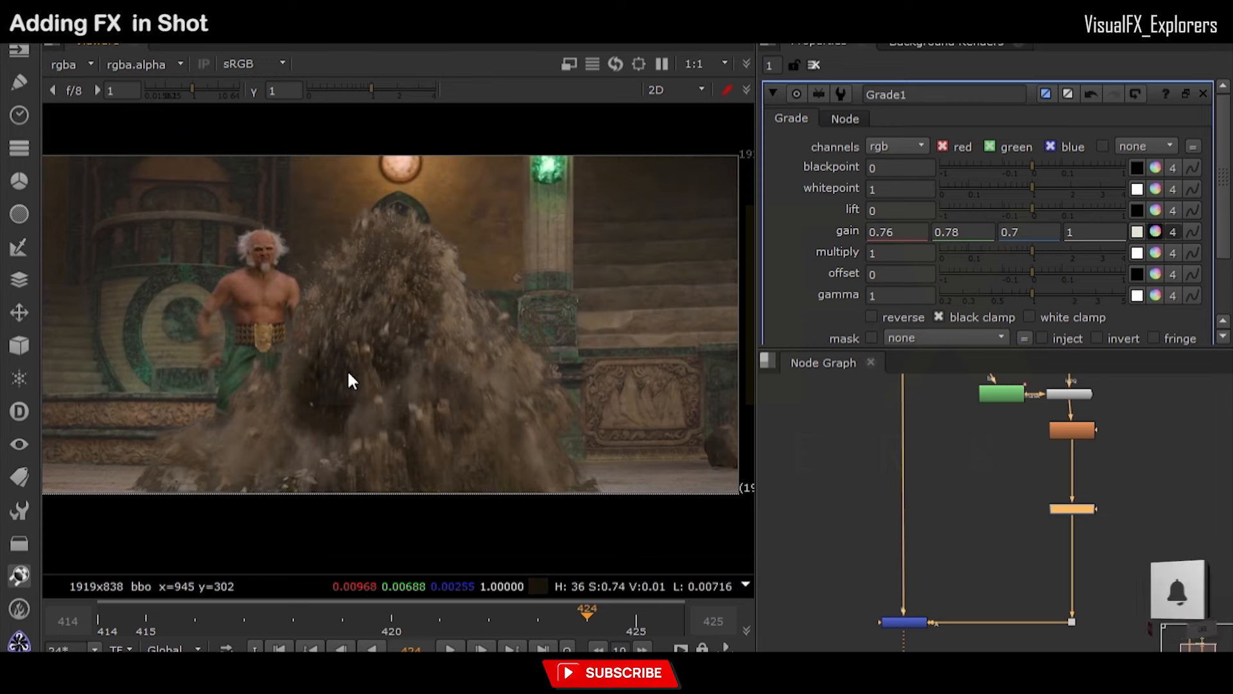
Step: Select the Grade node, fit the whole shot in view and play the graded composite from frame 414
click(1073, 509)
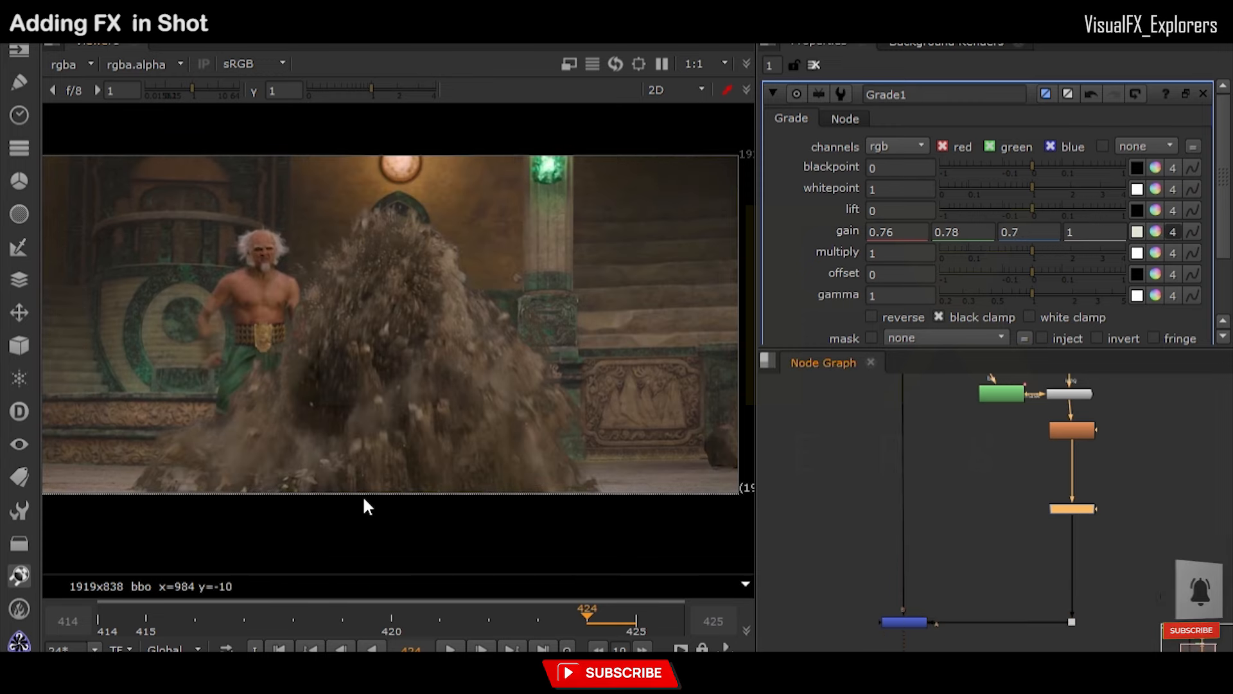
scroll(364, 500, down, 1)
click(115, 617)
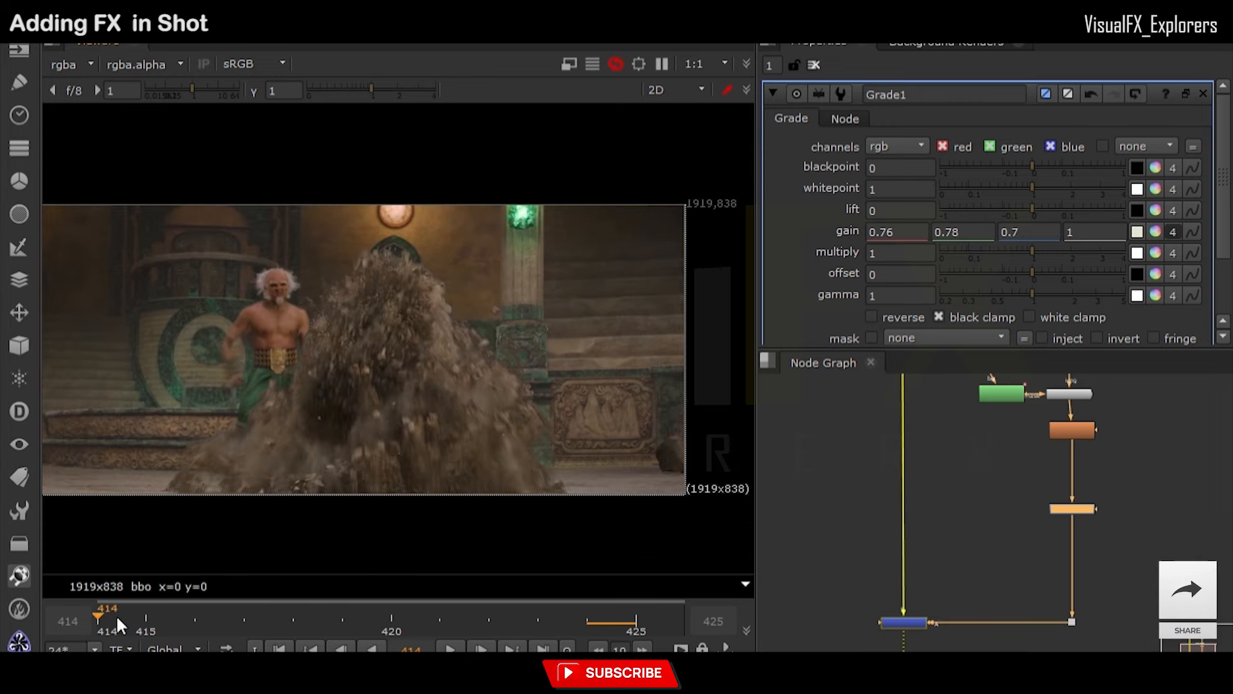
click(460, 649)
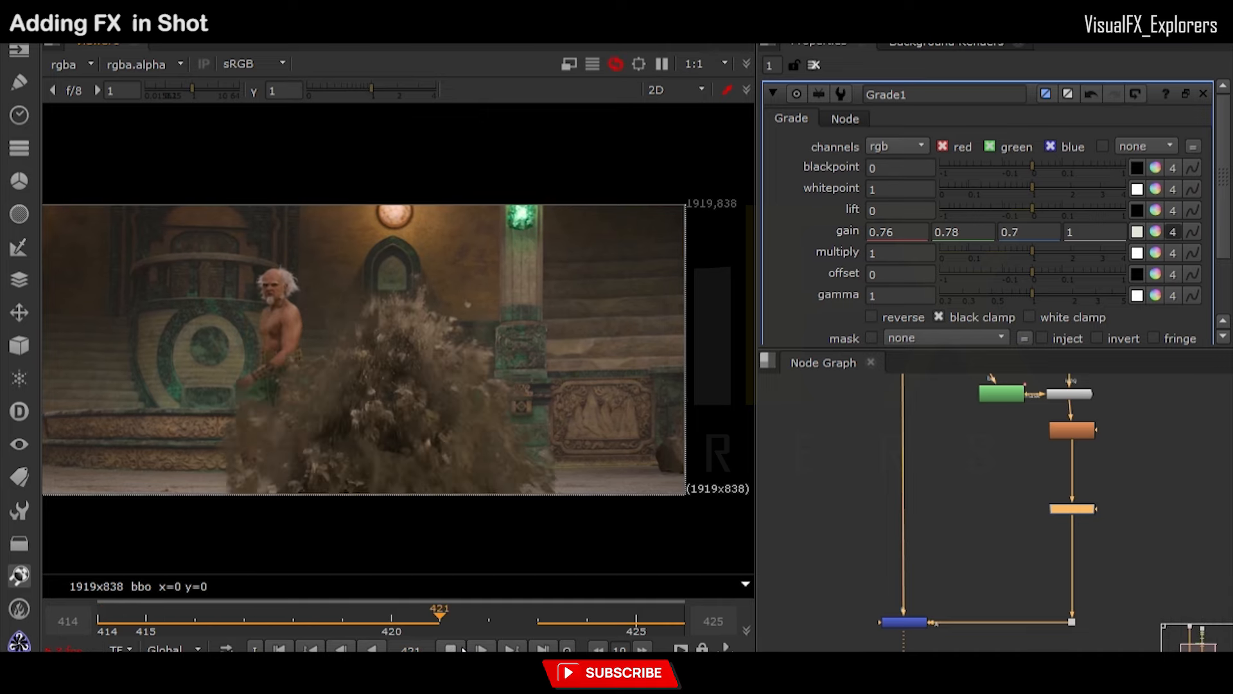